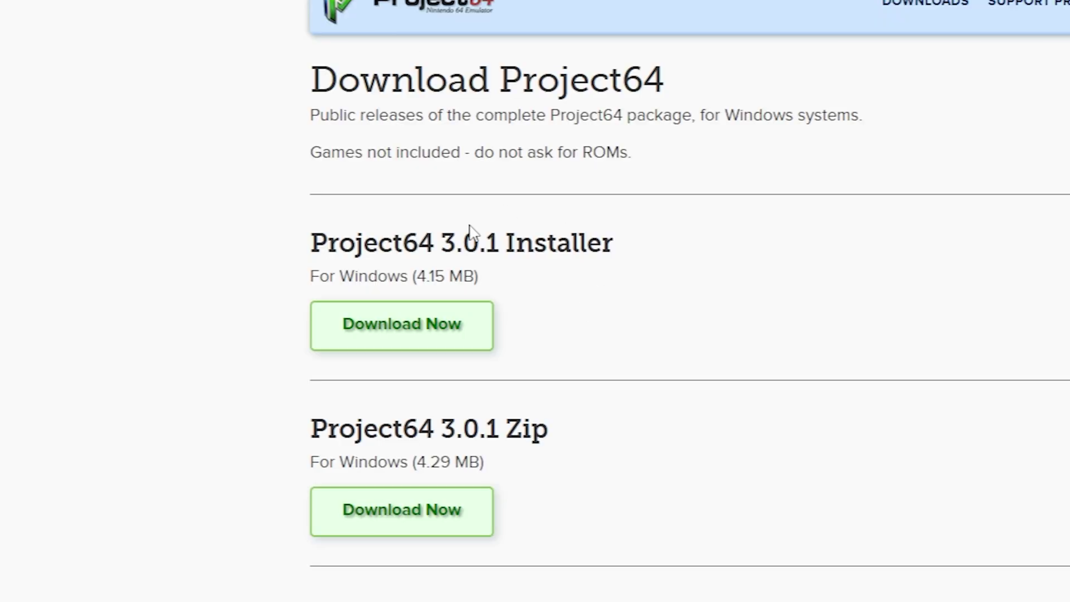
# Download the Project64 3.0.1 installer for Windows and keep the unverified file.
pyautogui.click(418, 337)
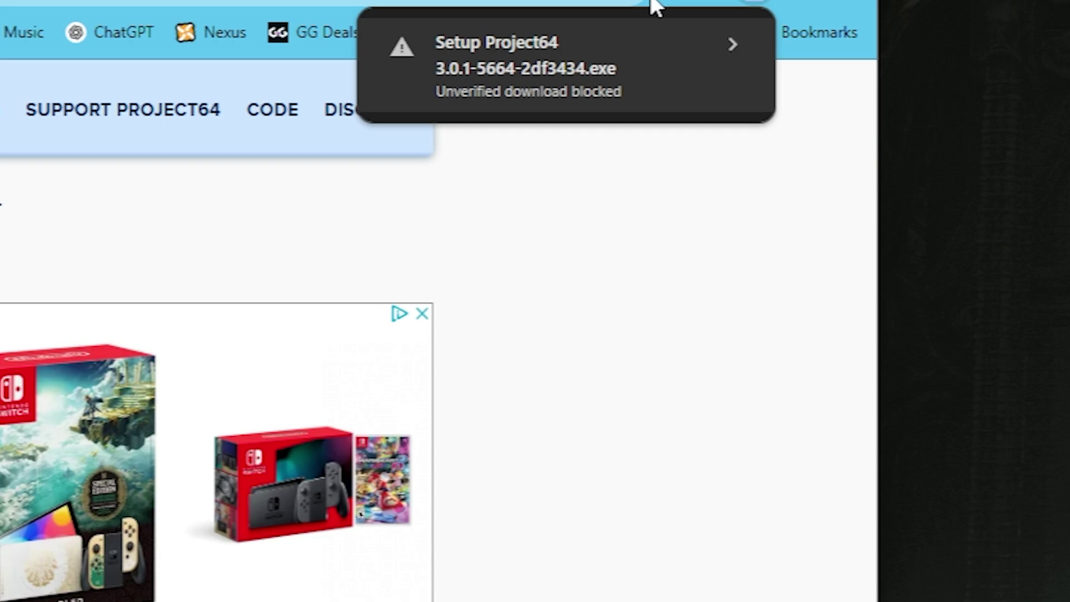
pyautogui.click(719, 55)
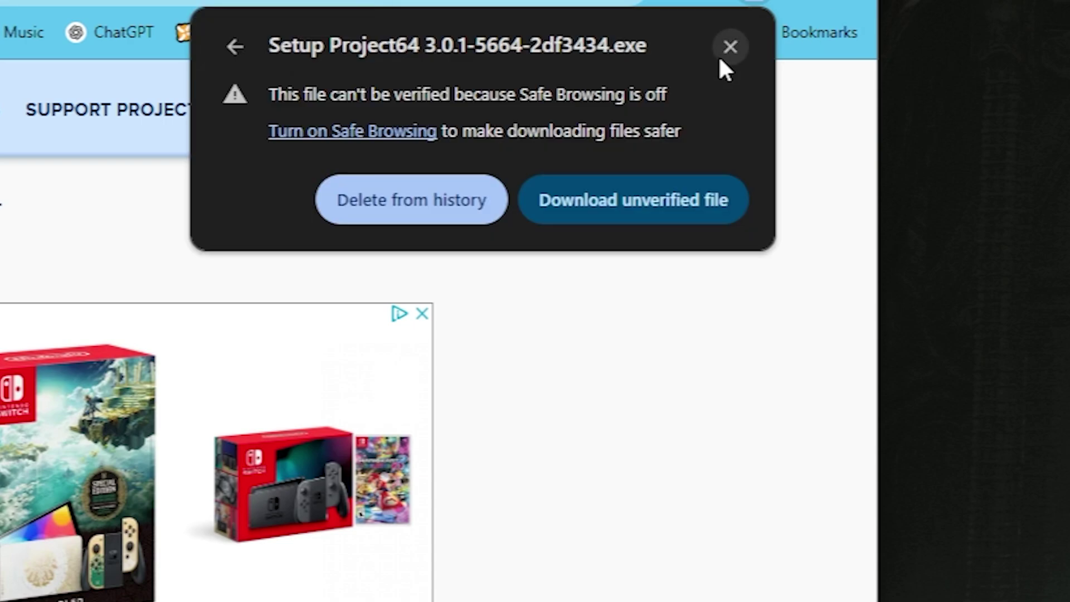
pyautogui.click(560, 193)
pyautogui.click(598, 218)
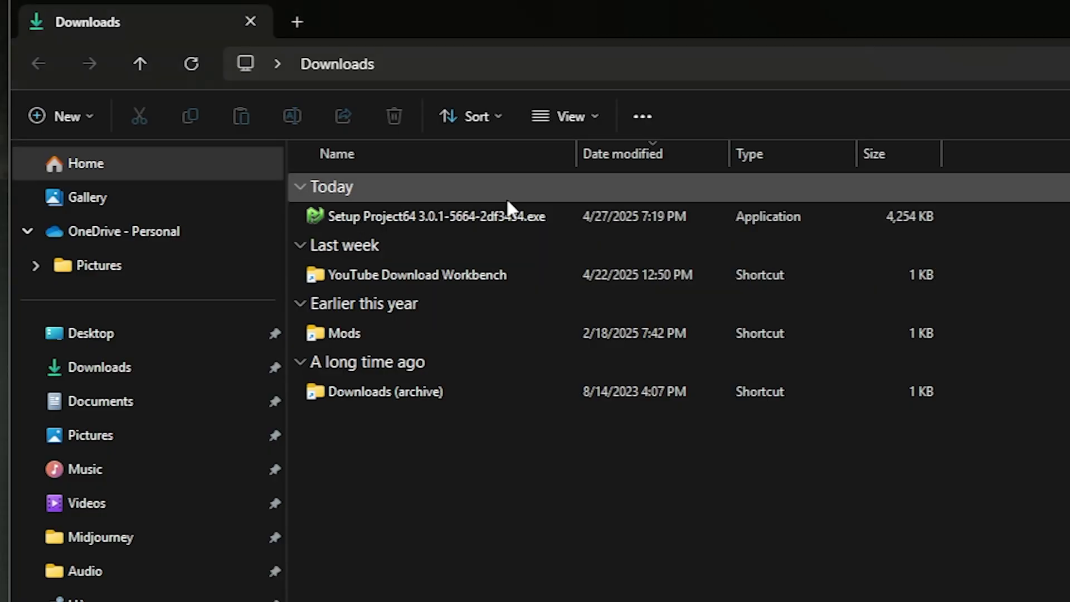
# Run the downloaded Project64 setup, install it to the default folder with a desktop icon, and launch it on finishing.
pyautogui.doubleClick(420, 216)
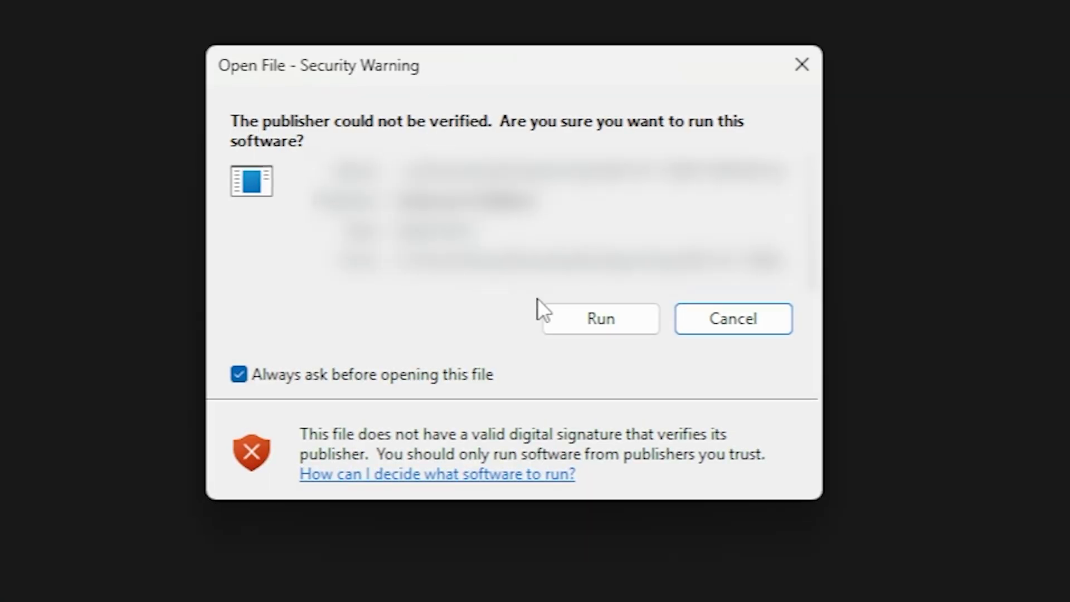
pyautogui.click(593, 317)
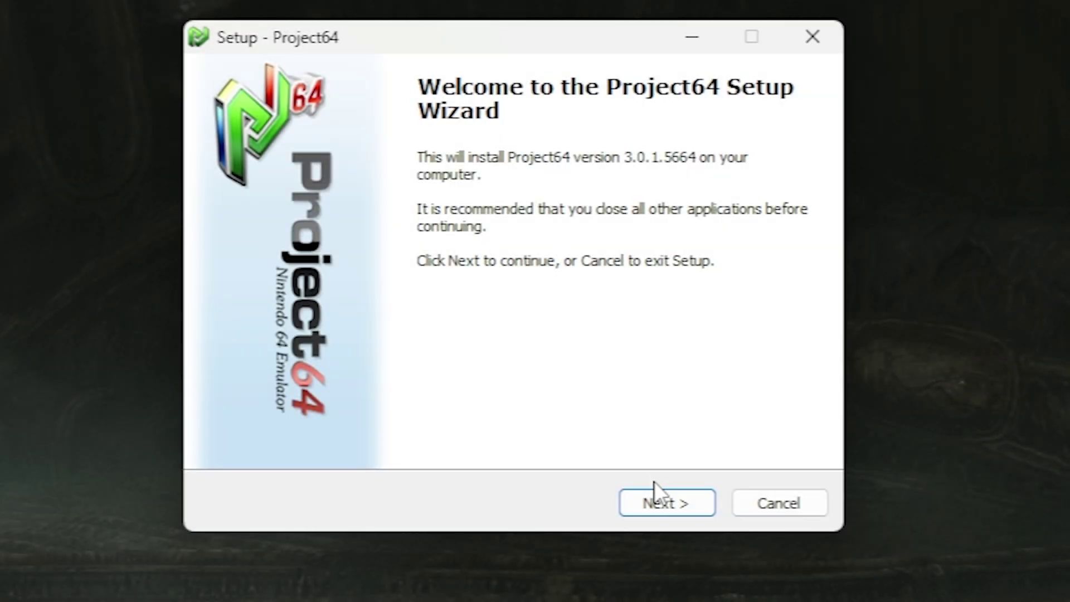
pyautogui.click(656, 490)
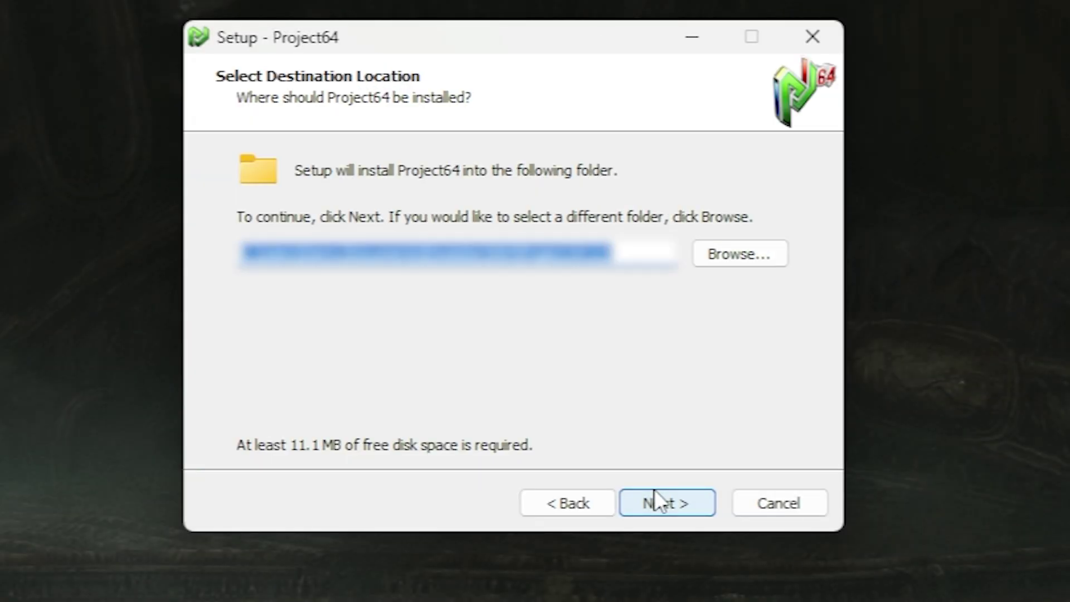
pyautogui.click(655, 502)
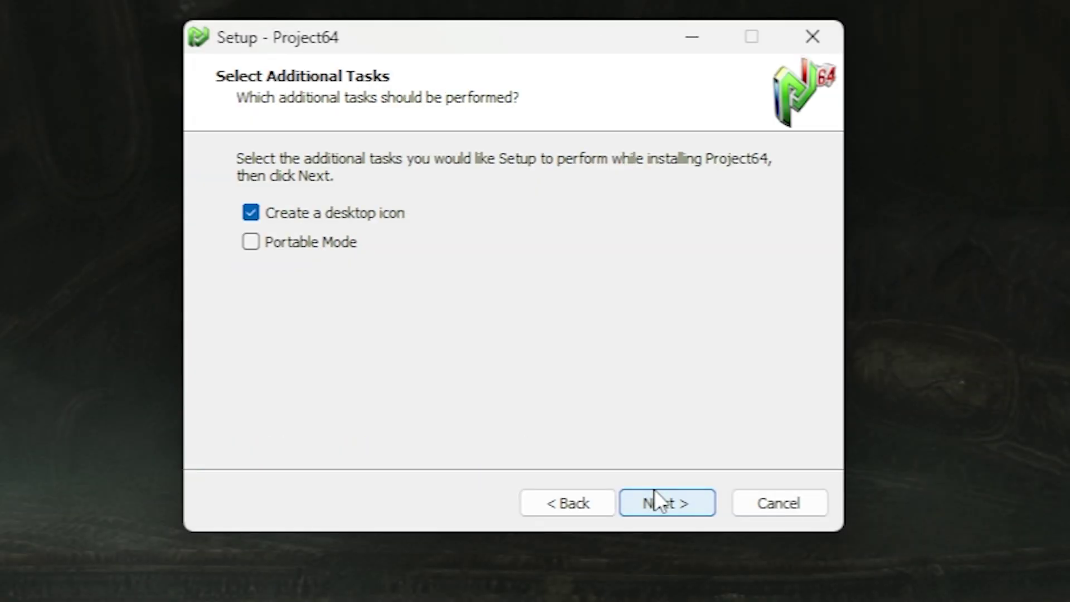
pyautogui.click(654, 489)
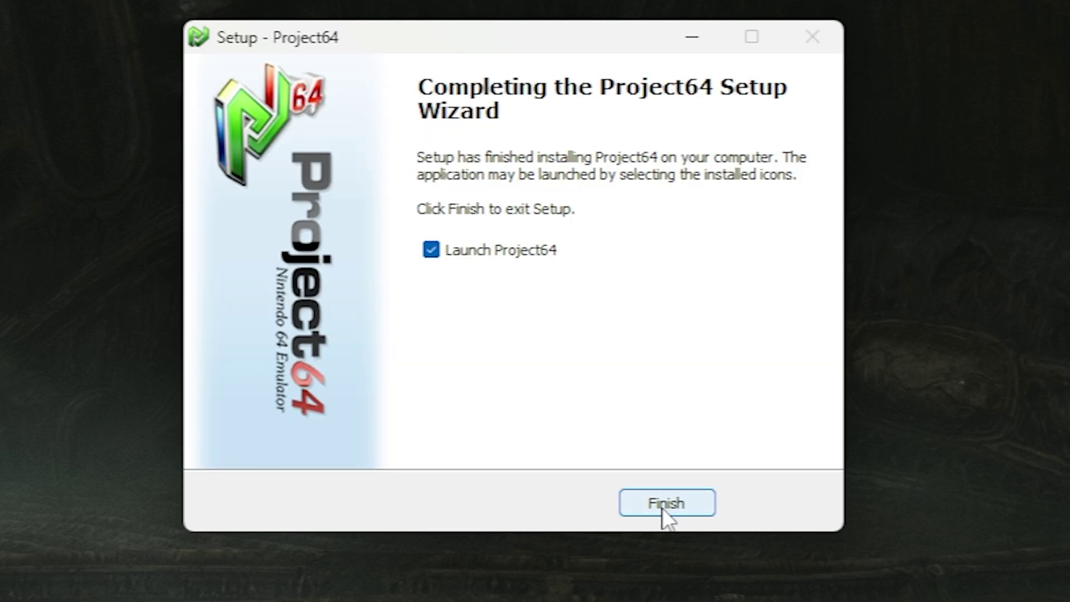
pyautogui.click(665, 508)
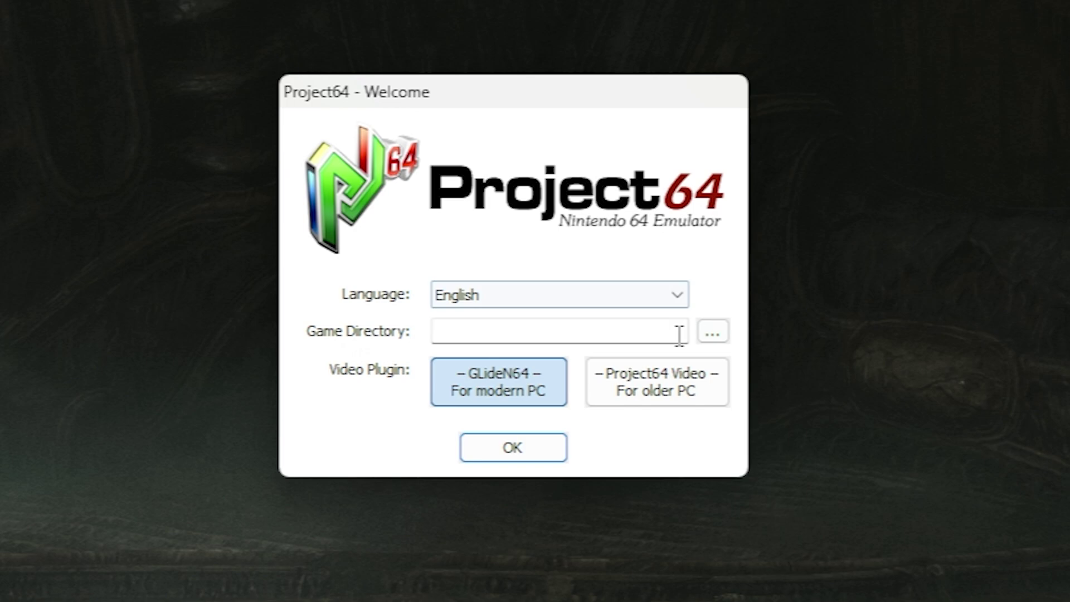
# Set the game directory to the ROM folder under Documents\Emulation and accept English with the GLideN64 video plugin.
pyautogui.click(709, 334)
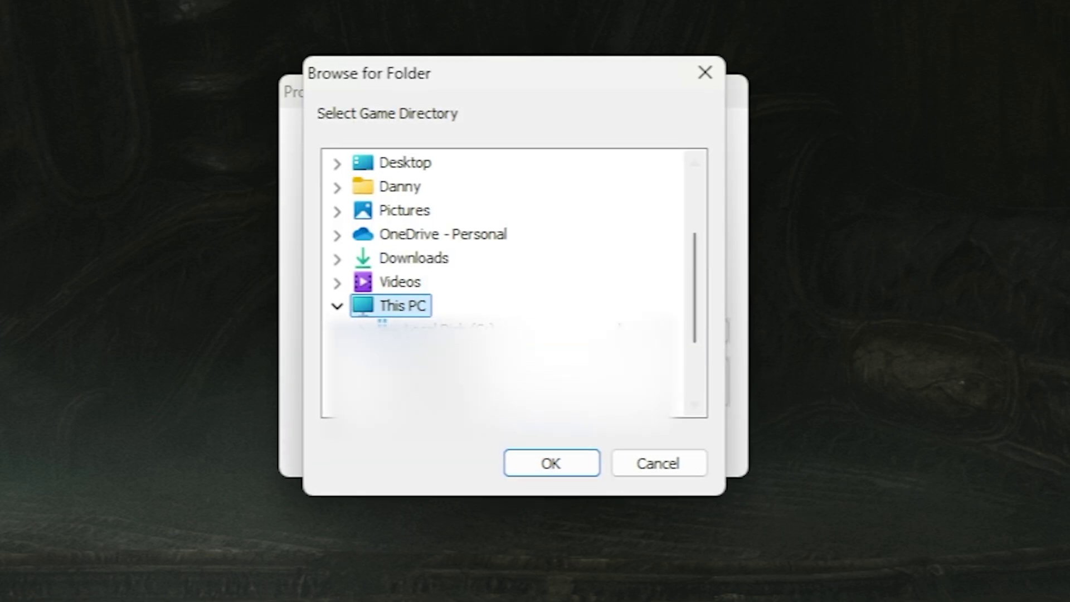
pyautogui.click(560, 464)
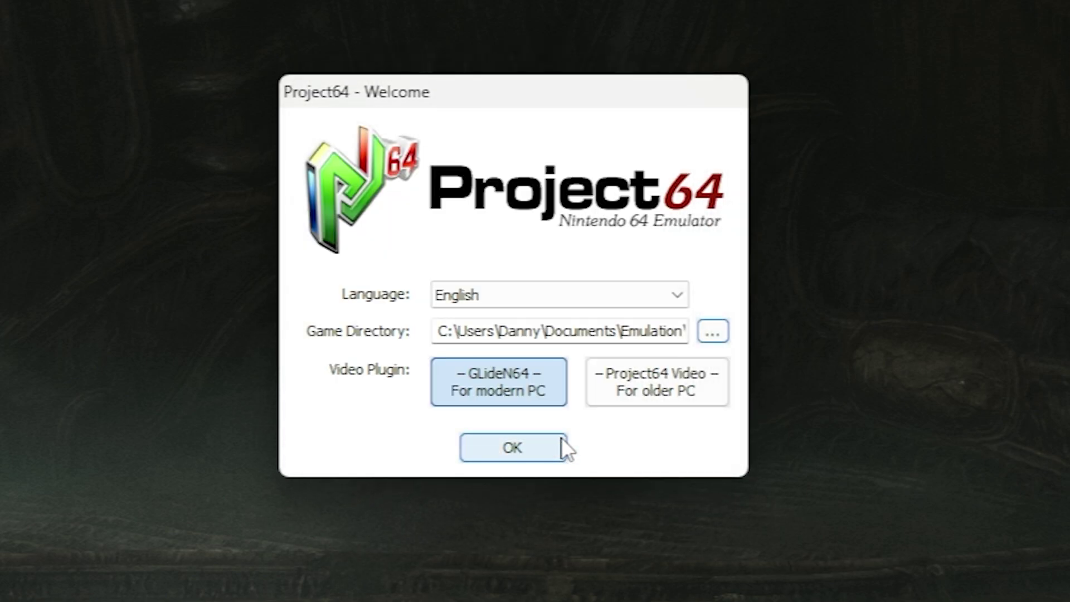
pyautogui.click(507, 456)
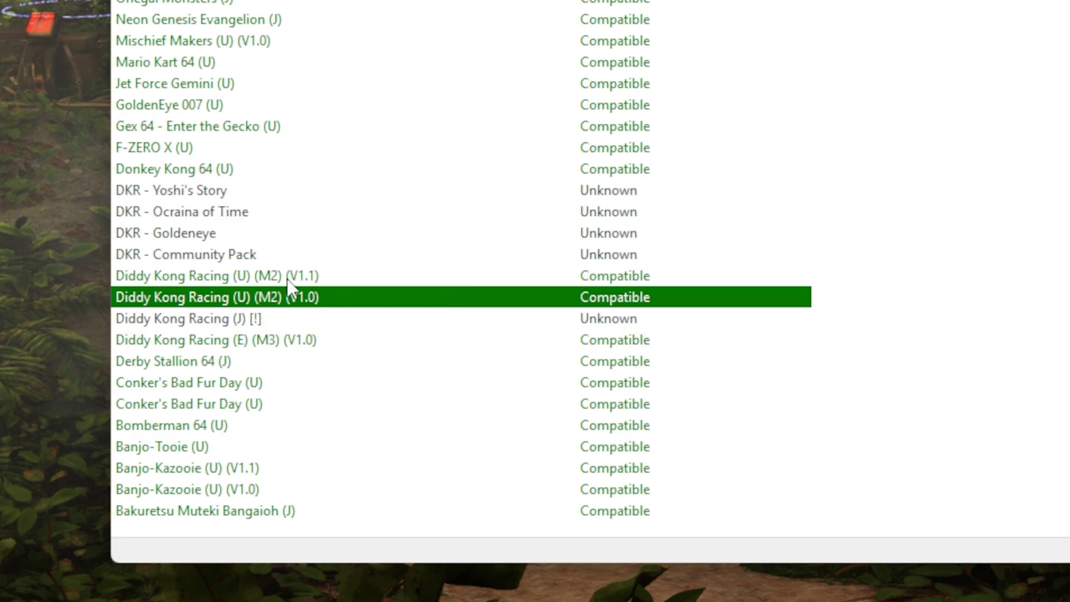
# Start Diddy Kong Racing (U) (M2) (V1.0) and open its cheats list.
pyautogui.doubleClick(345, 292)
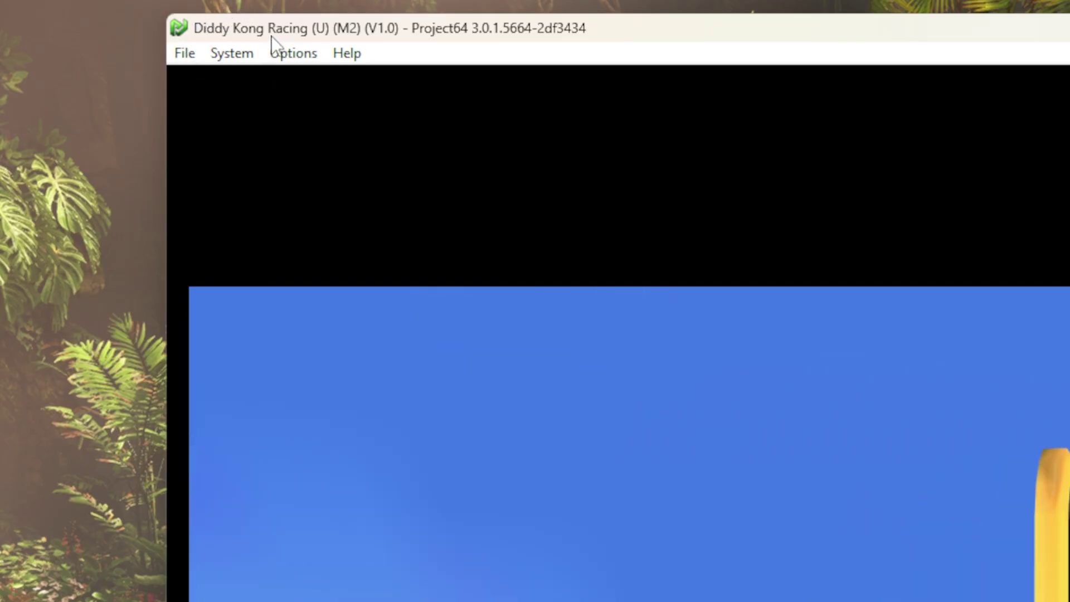
pyautogui.click(238, 54)
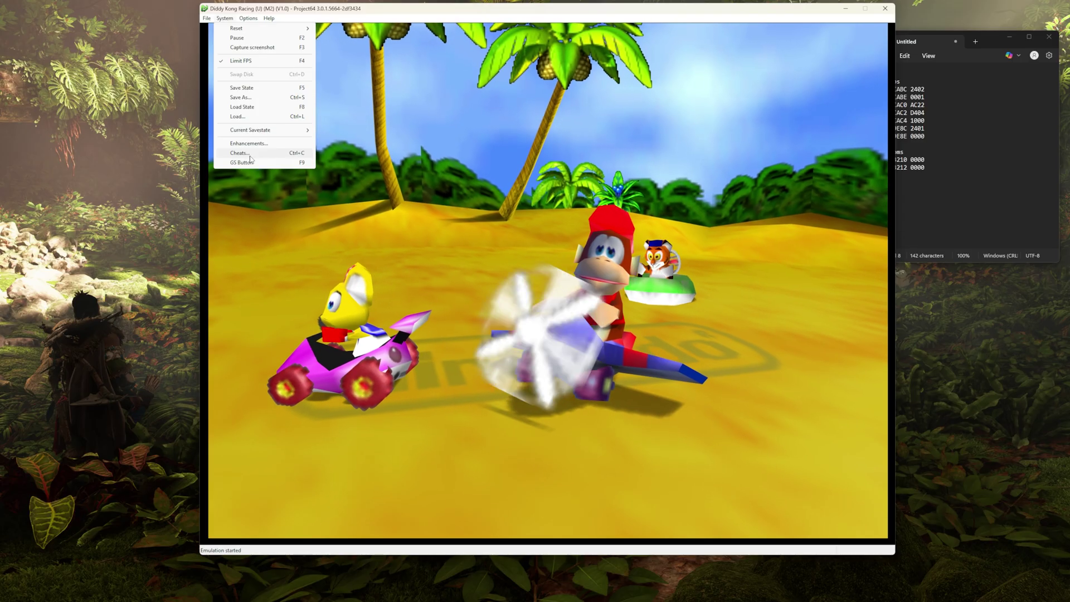
pyautogui.click(273, 403)
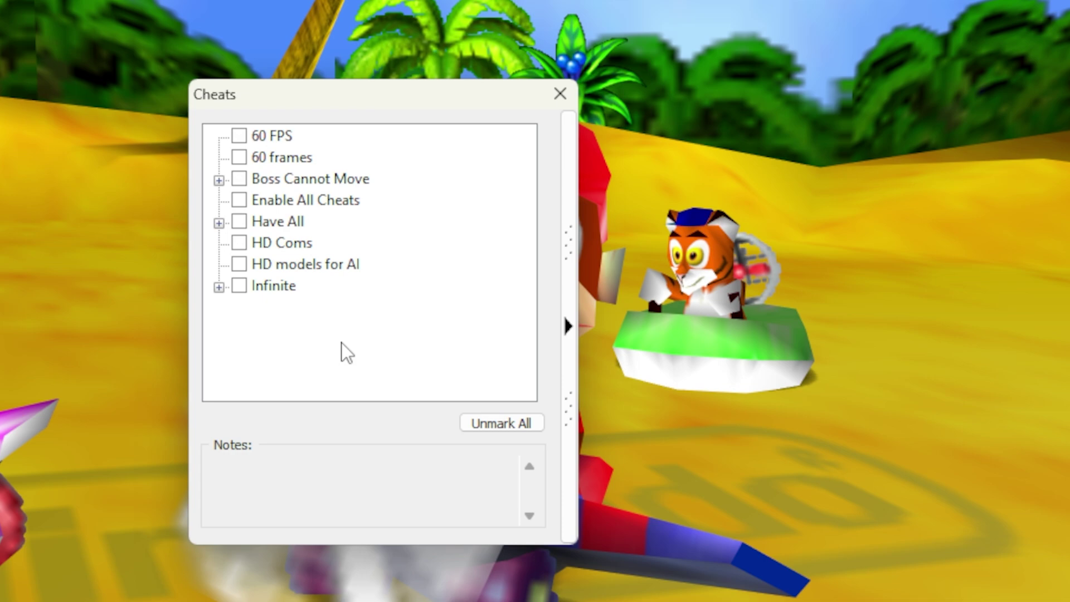
# Expand the cheat editor and start a new cheat named "60 frames per sec".
pyautogui.click(292, 156)
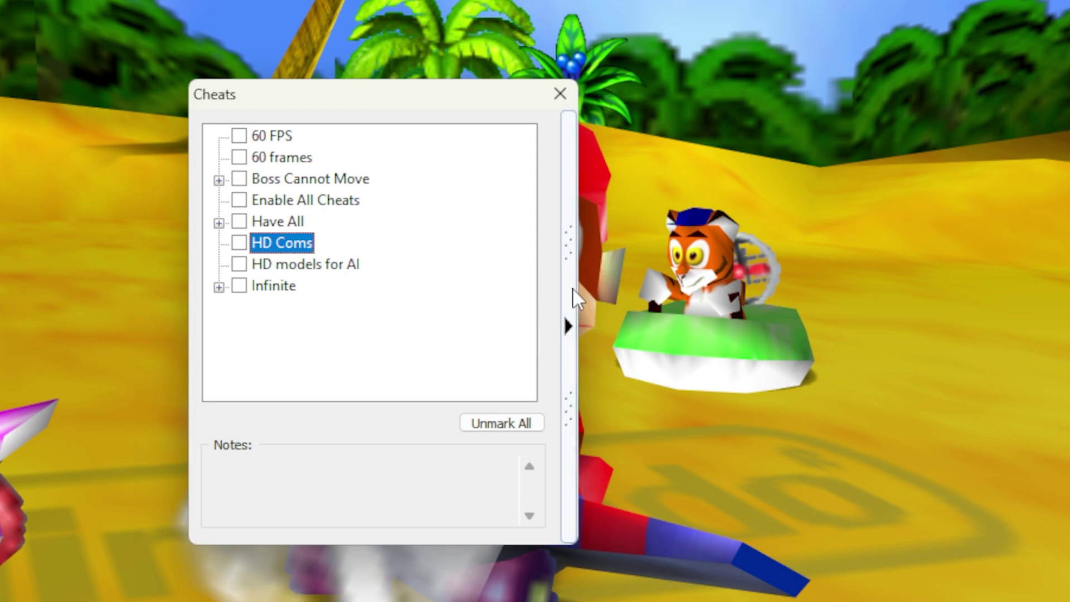
pyautogui.click(567, 326)
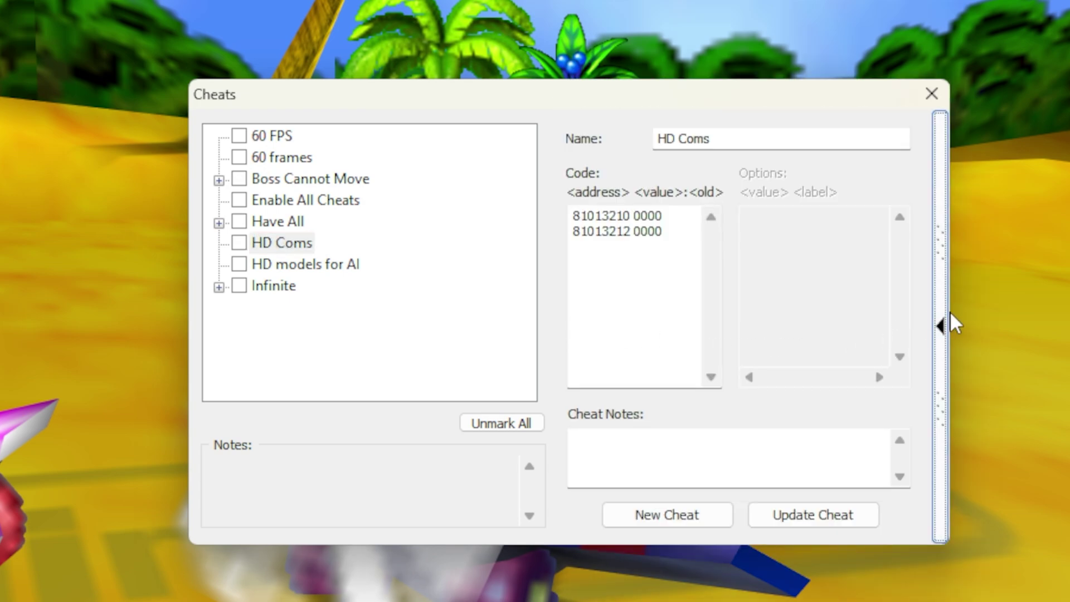
pyautogui.click(942, 315)
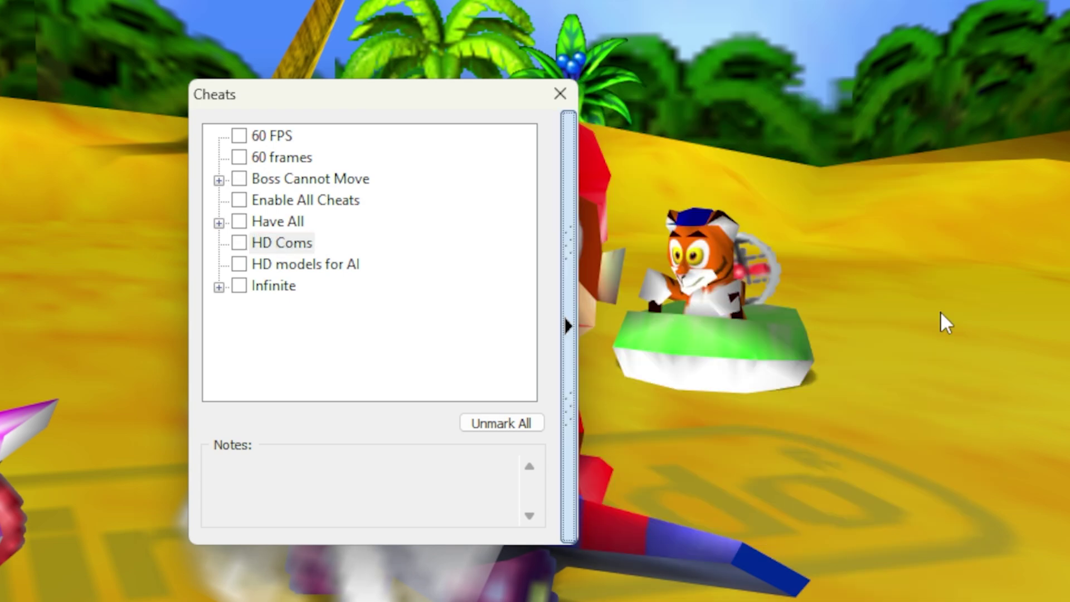
pyautogui.click(570, 307)
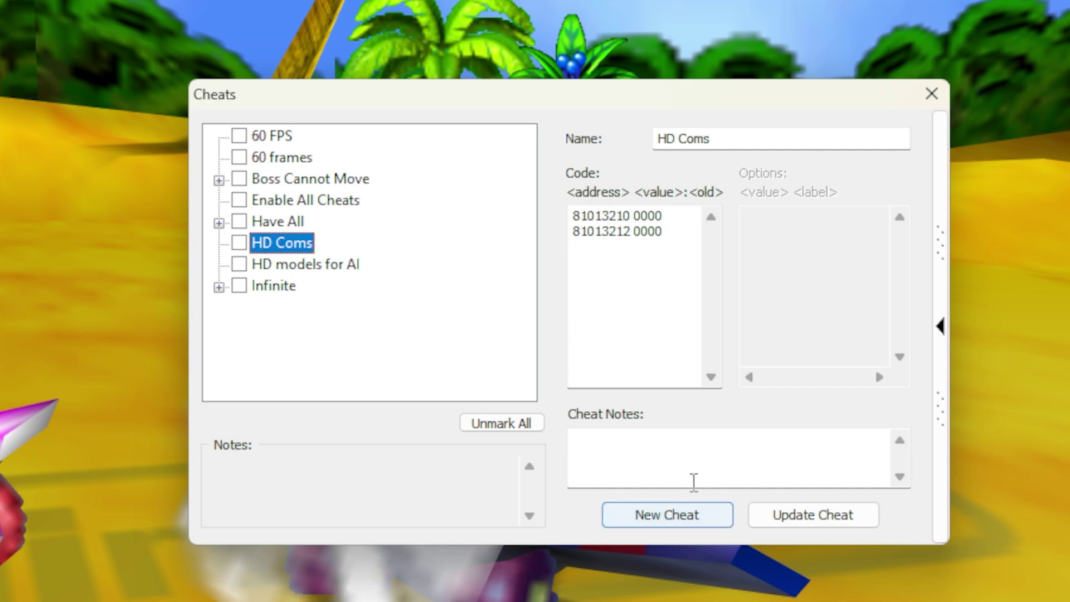
pyautogui.click(665, 518)
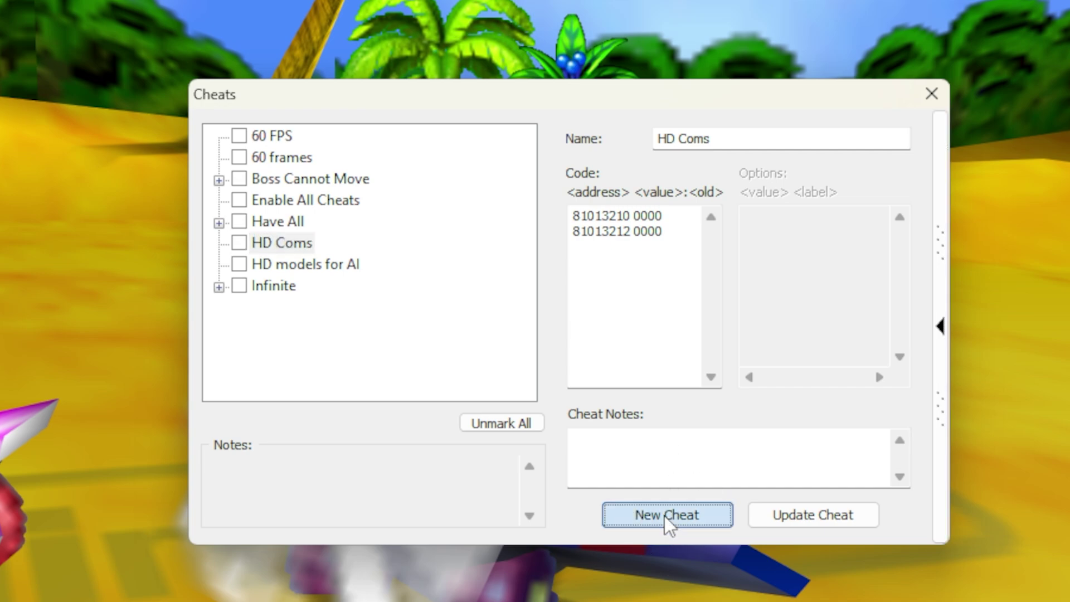
pyautogui.click(698, 140)
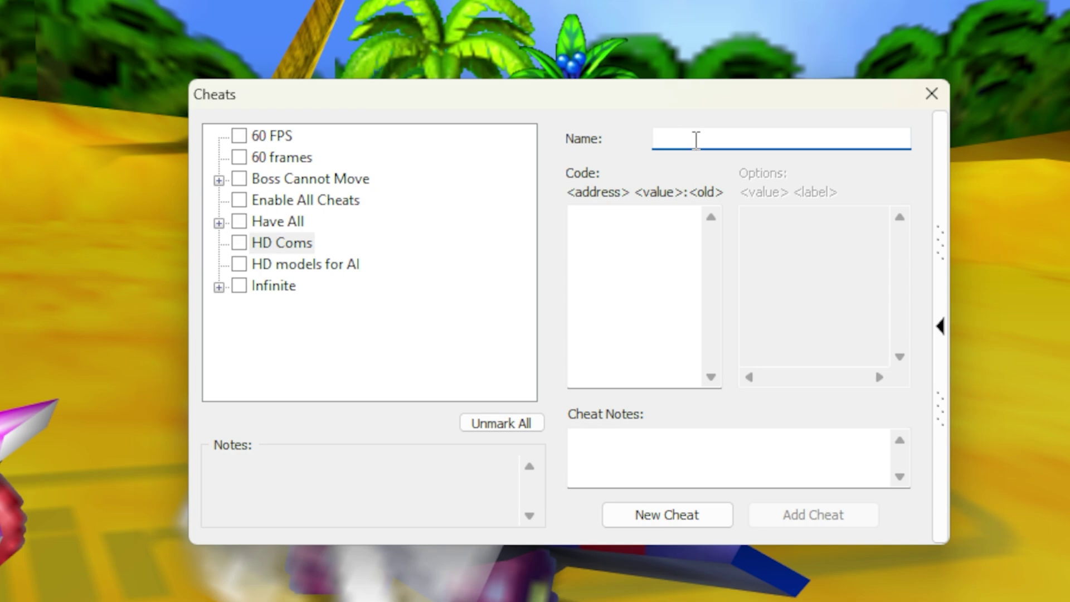
pyautogui.write('60 fr')
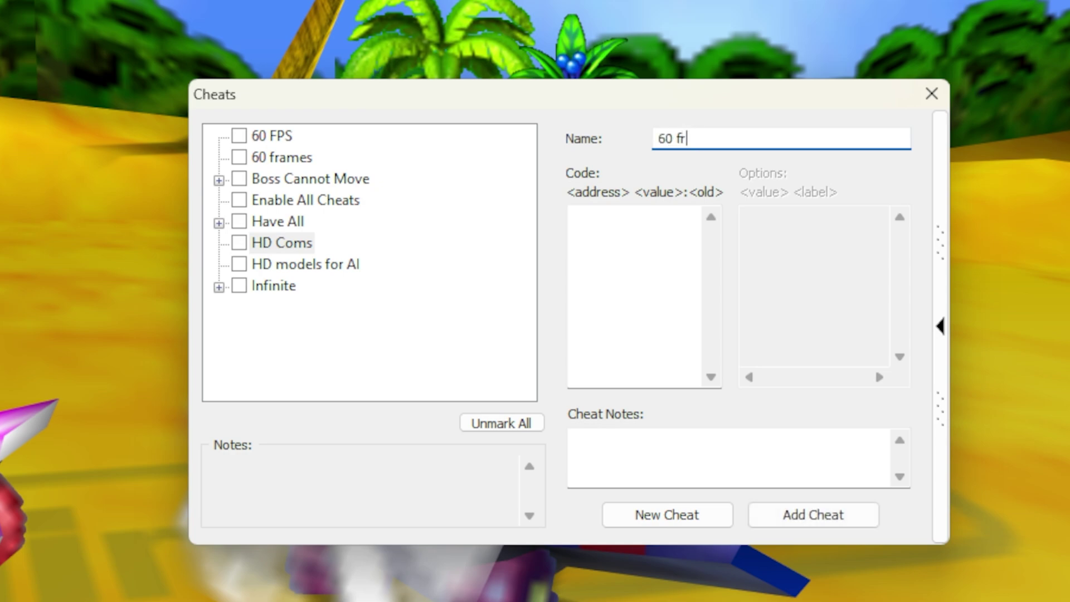
pyautogui.write('ames per sec')
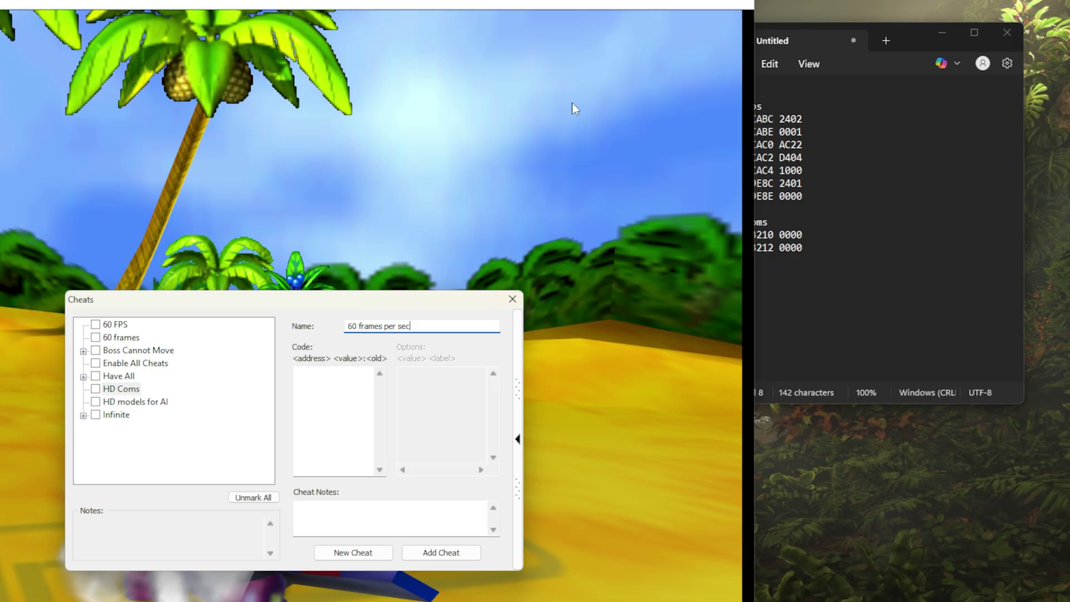
# Copy the seven code lines under "60 fps" in the text note into the new cheat's code, then add and enable the cheat.
pyautogui.click(912, 131)
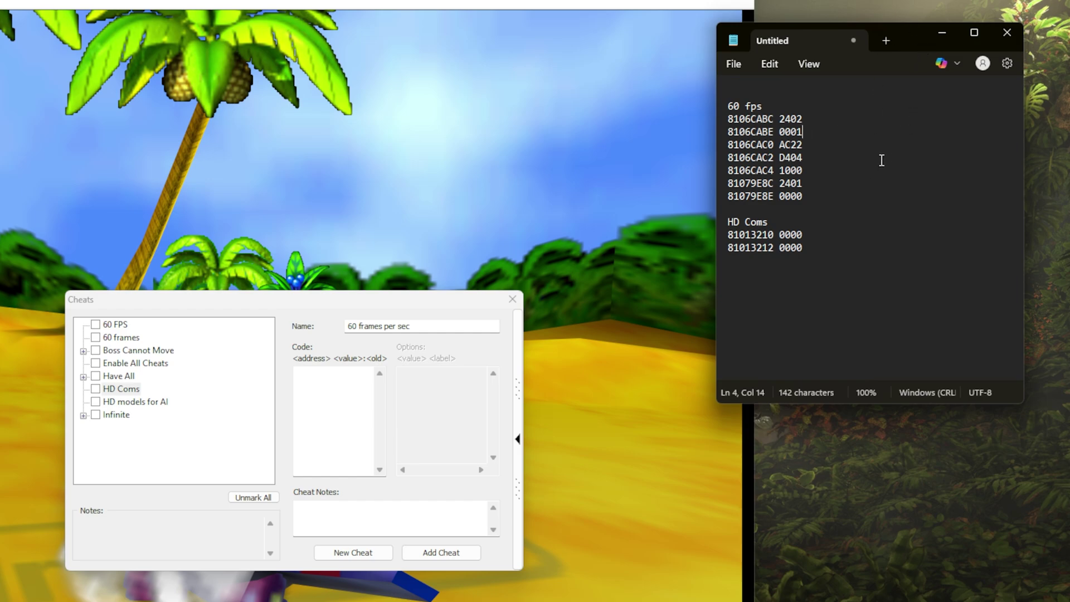
pyautogui.moveTo(838, 199); pyautogui.dragTo(656, 121)
pyautogui.hotkey('ctrl', 'c')
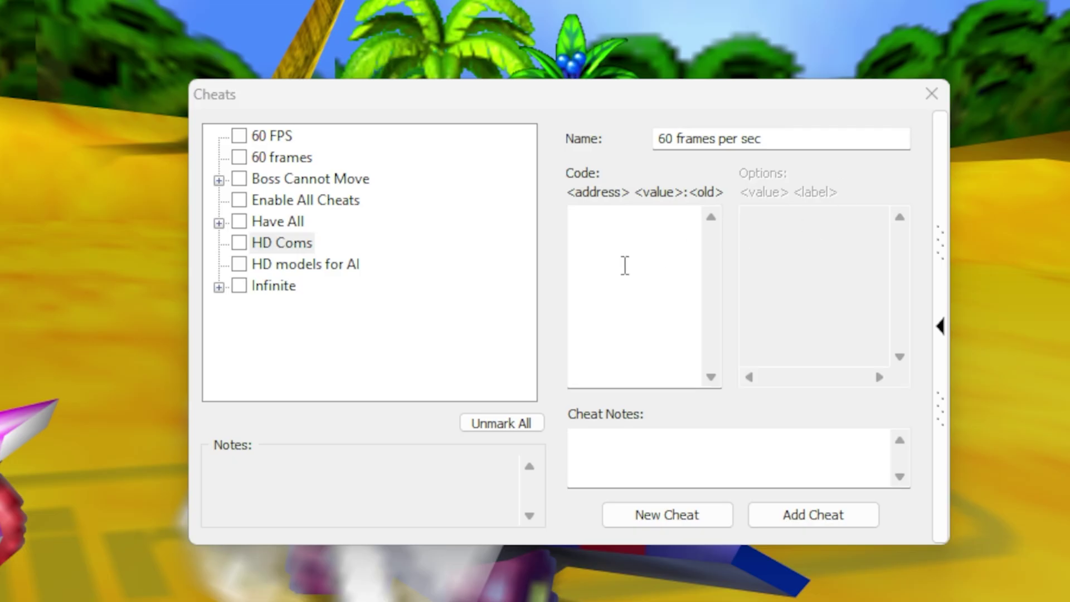
pyautogui.click(327, 401)
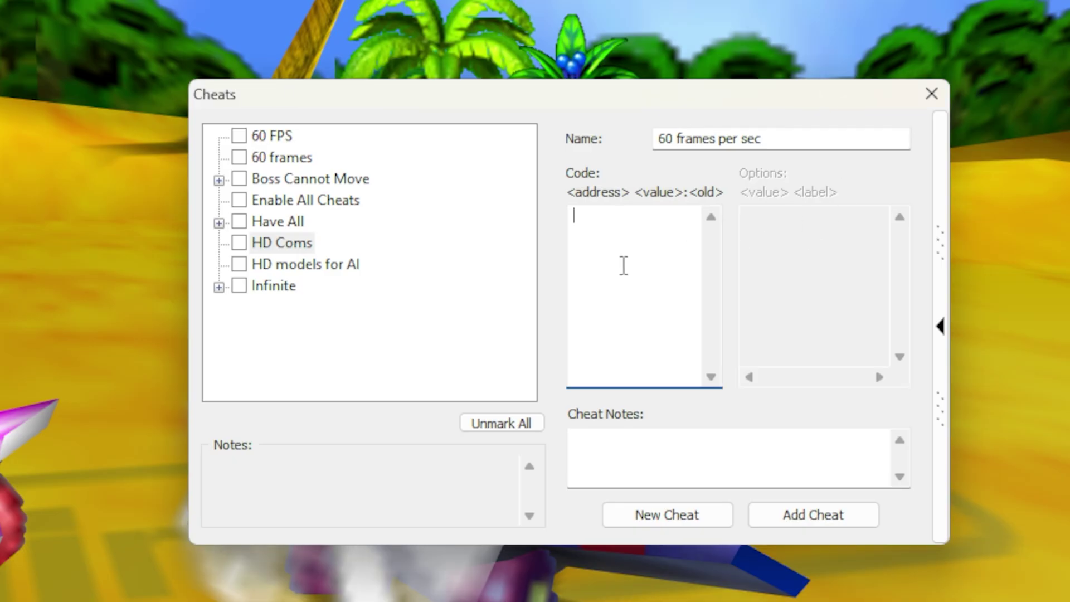
pyautogui.hotkey('ctrl', 'v')
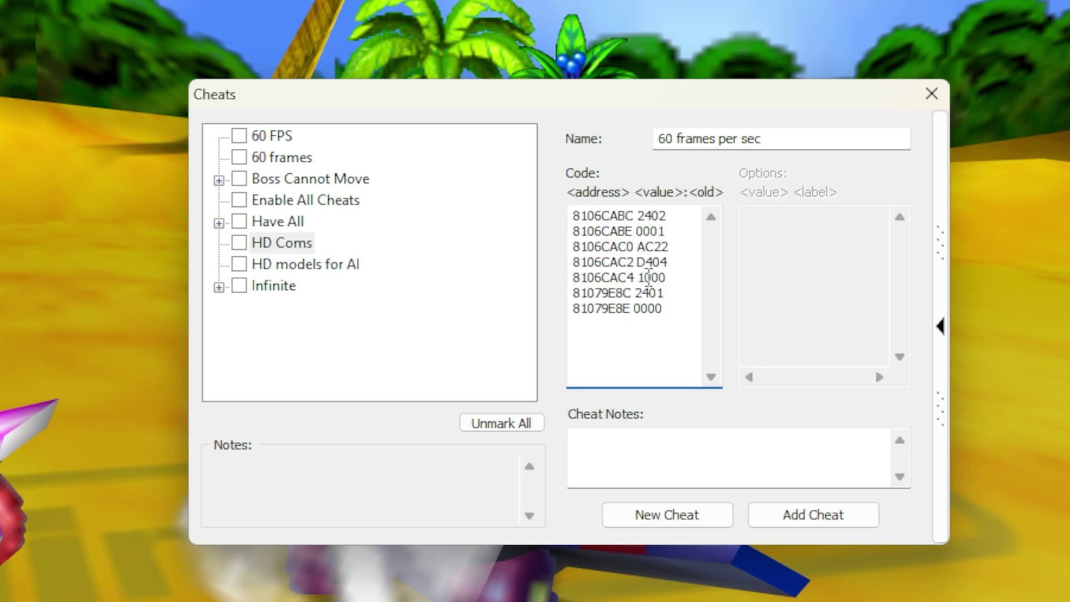
pyautogui.click(824, 513)
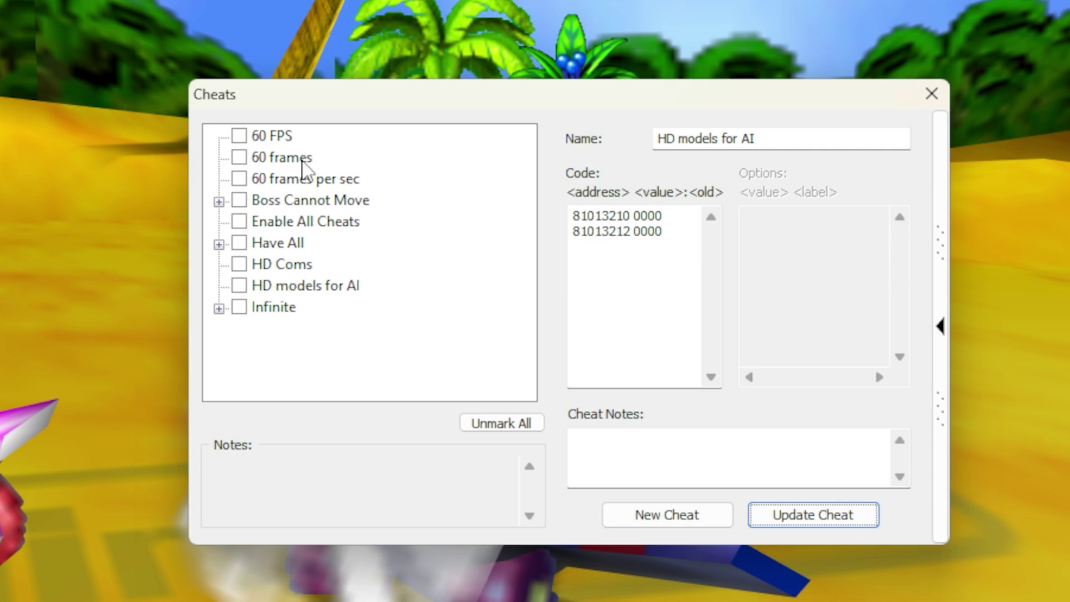
pyautogui.click(244, 180)
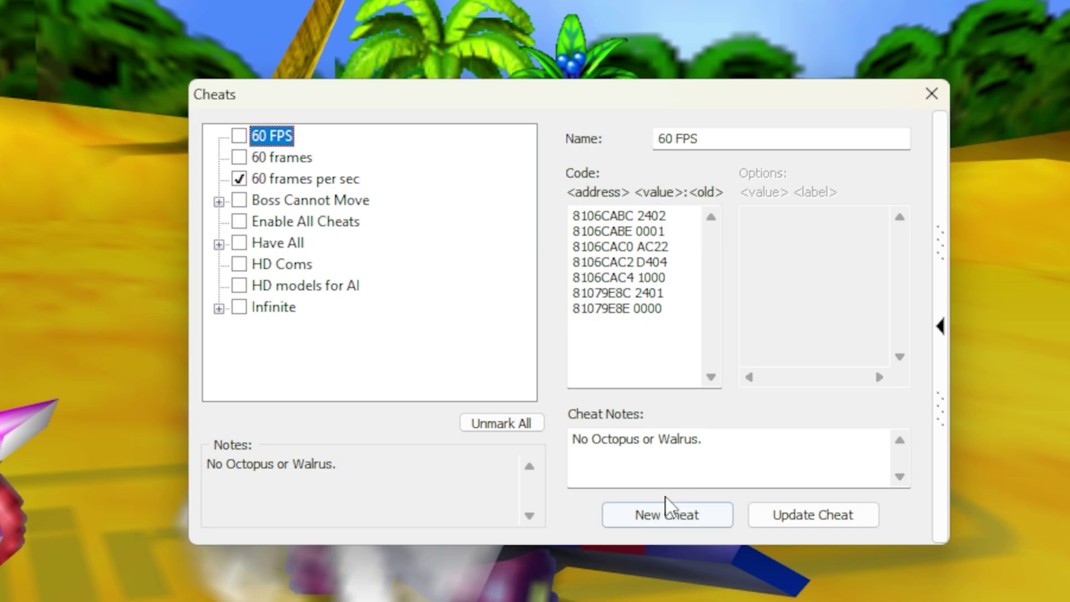
pyautogui.click(670, 517)
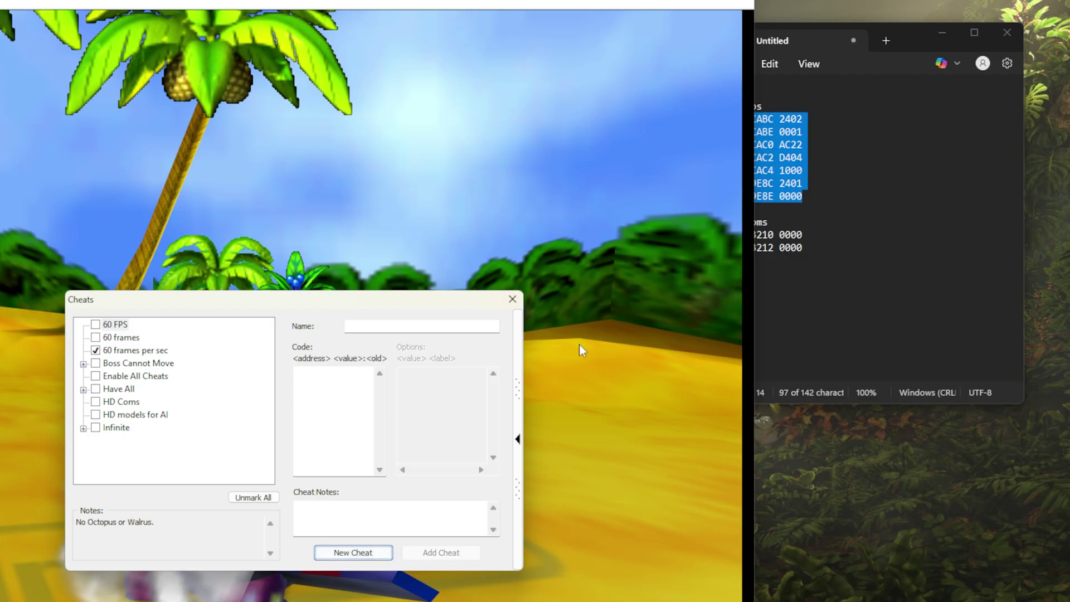
pyautogui.click(819, 248)
pyautogui.moveTo(819, 248); pyautogui.dragTo(728, 234)
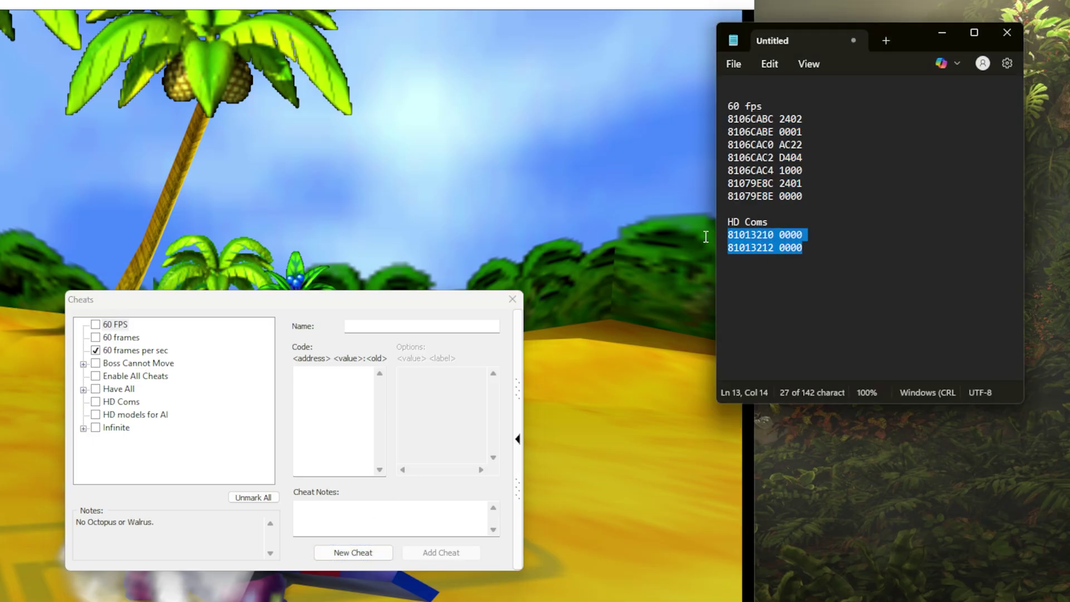
pyautogui.click(696, 136)
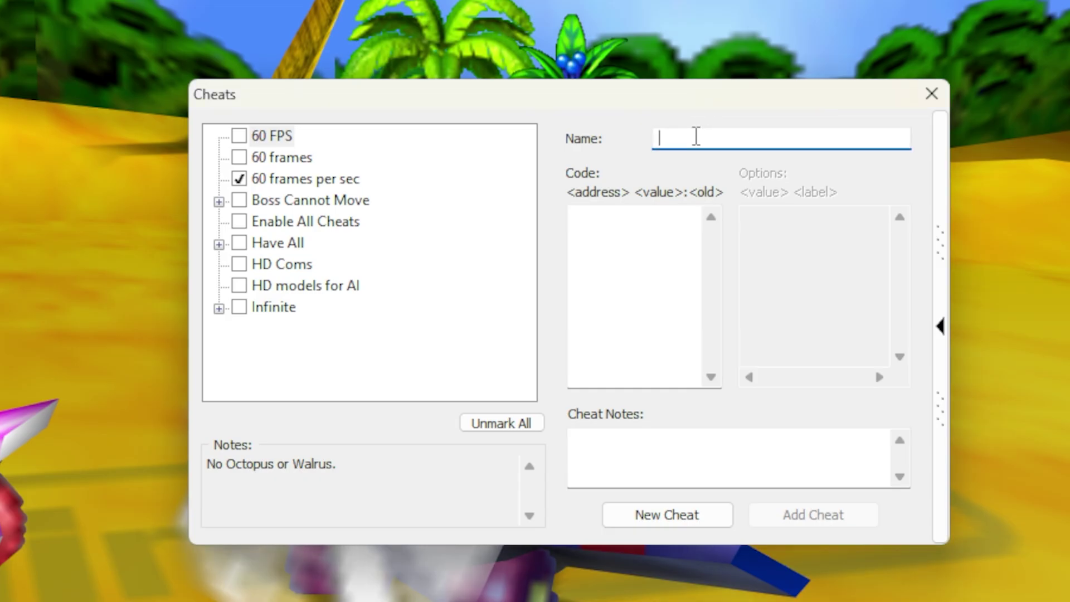
pyautogui.write('HD com guys')
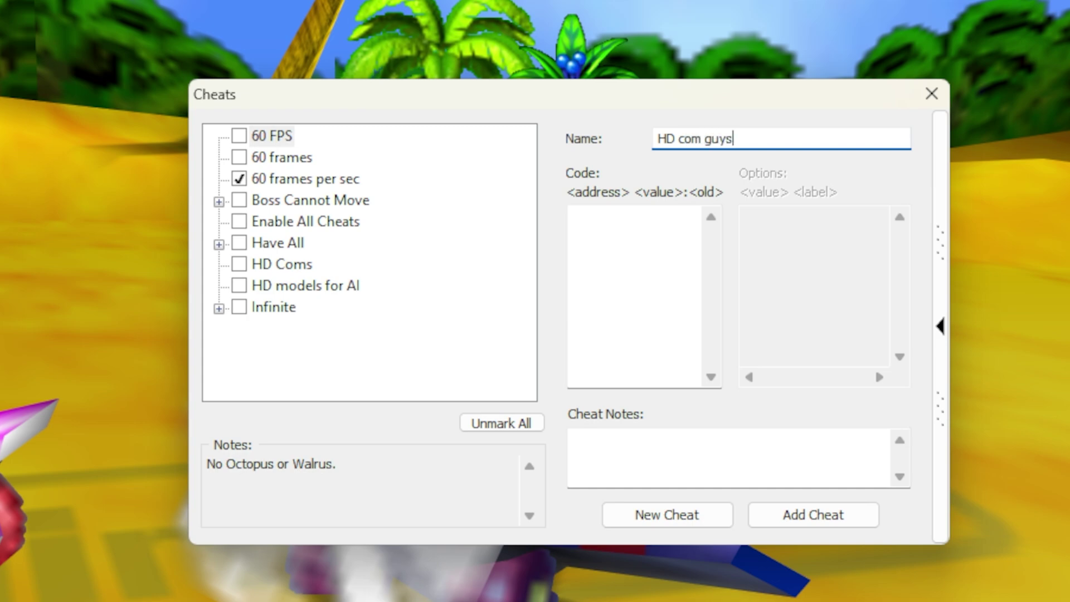
pyautogui.click(631, 249)
pyautogui.hotkey('ctrl', 'v')
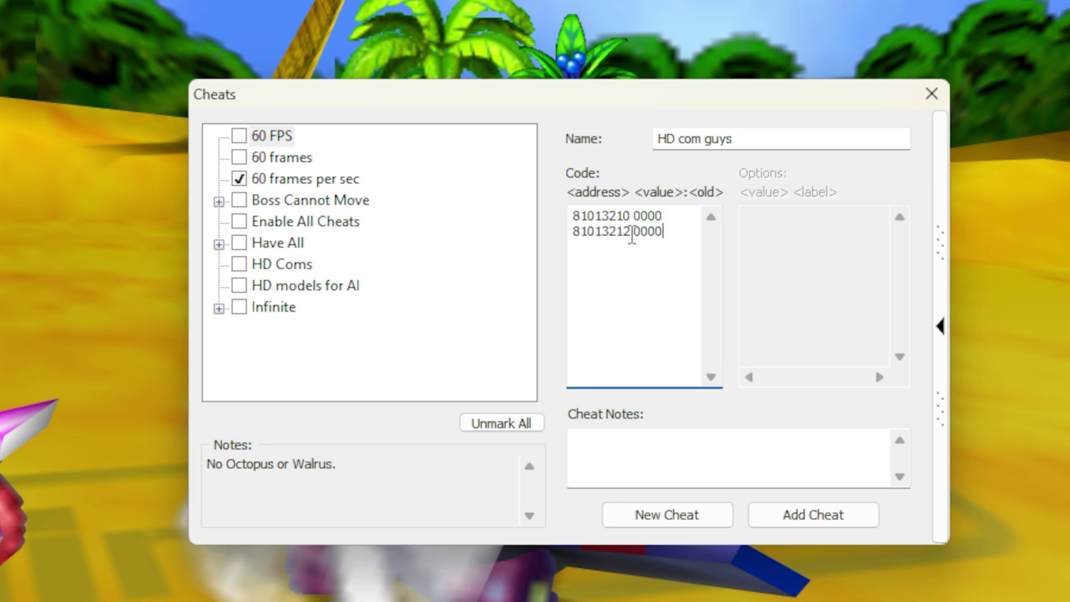
pyautogui.click(846, 523)
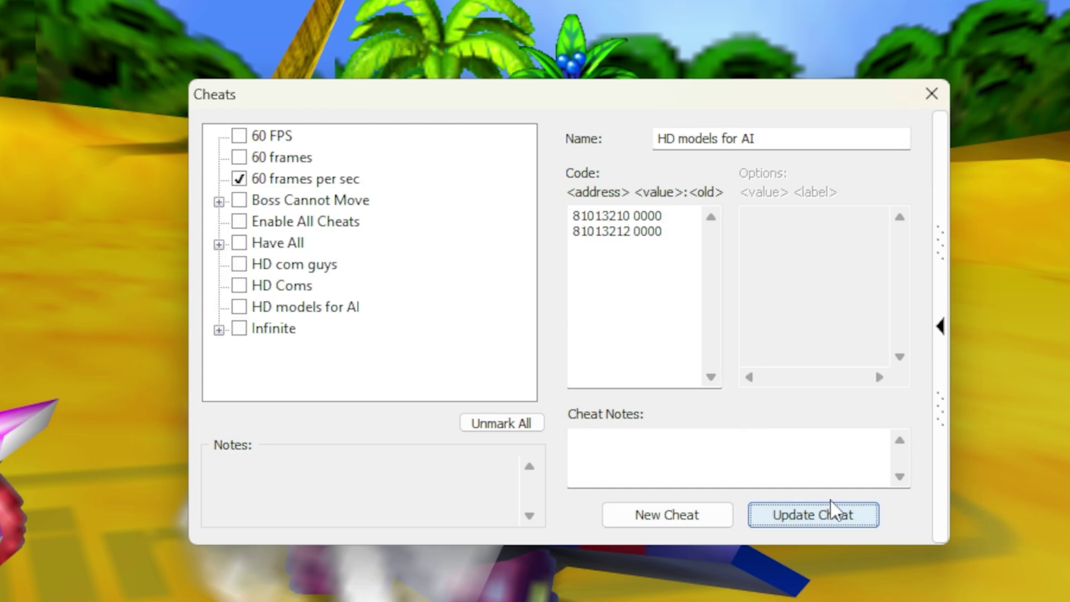
# Enable the "HD com guys" cheat, close the cheats list and soft-reset the game.
pyautogui.click(240, 264)
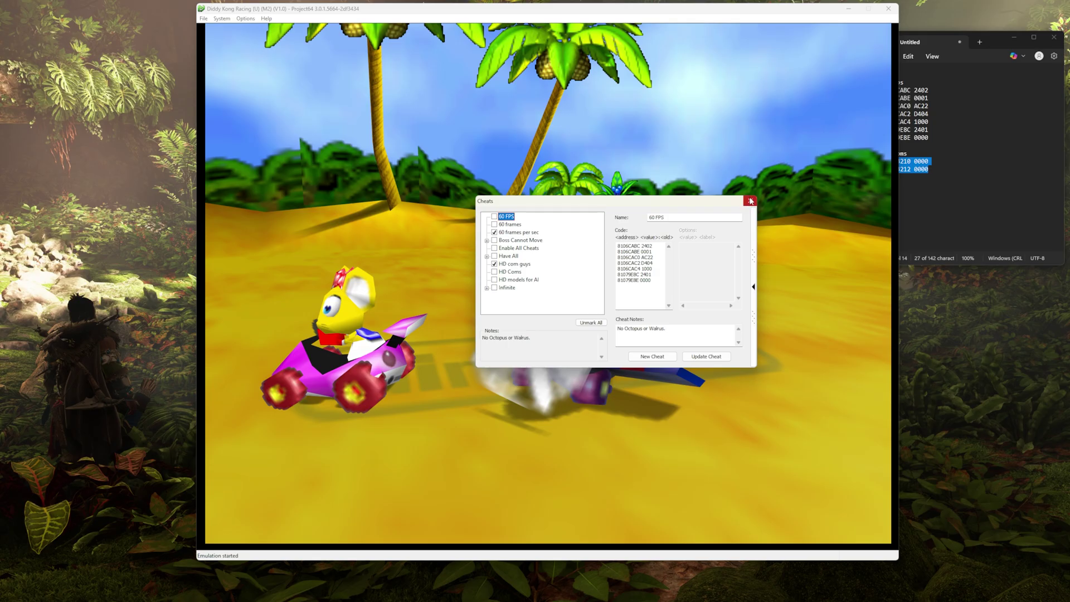
pyautogui.click(750, 201)
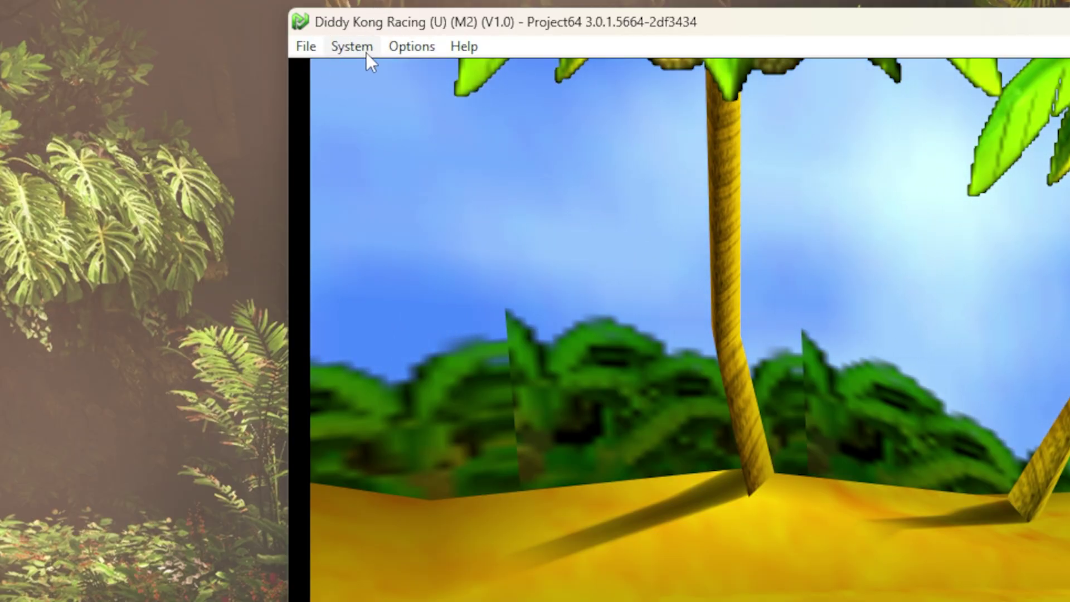
pyautogui.click(356, 47)
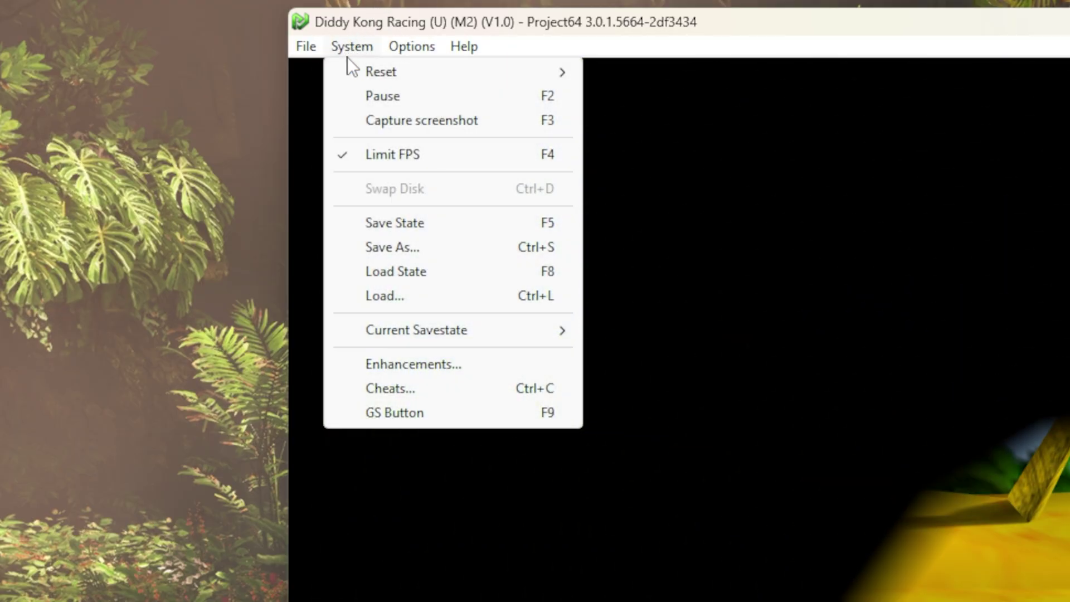
pyautogui.moveTo(394, 69)
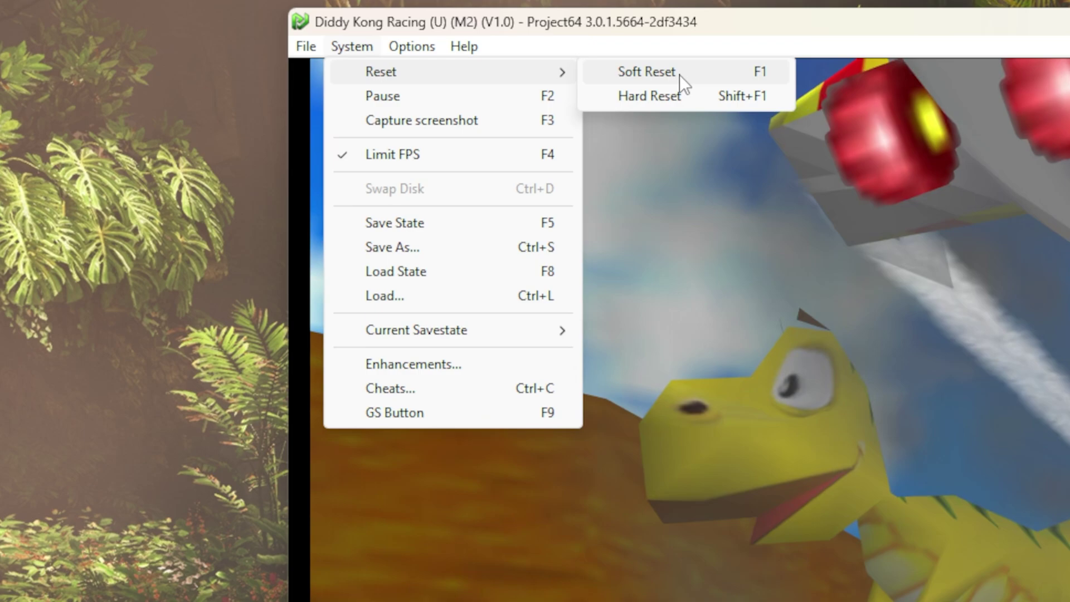
pyautogui.click(680, 75)
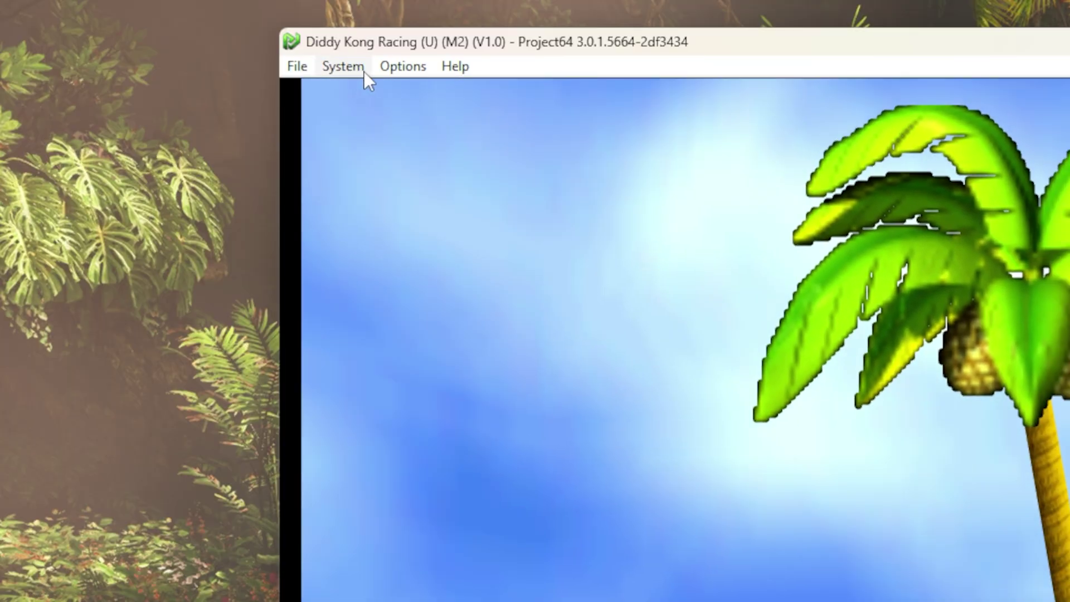
# Reopen the cheats list to check that "60 frames per sec" and "HD com guys" are still enabled, and close it.
pyautogui.click(346, 67)
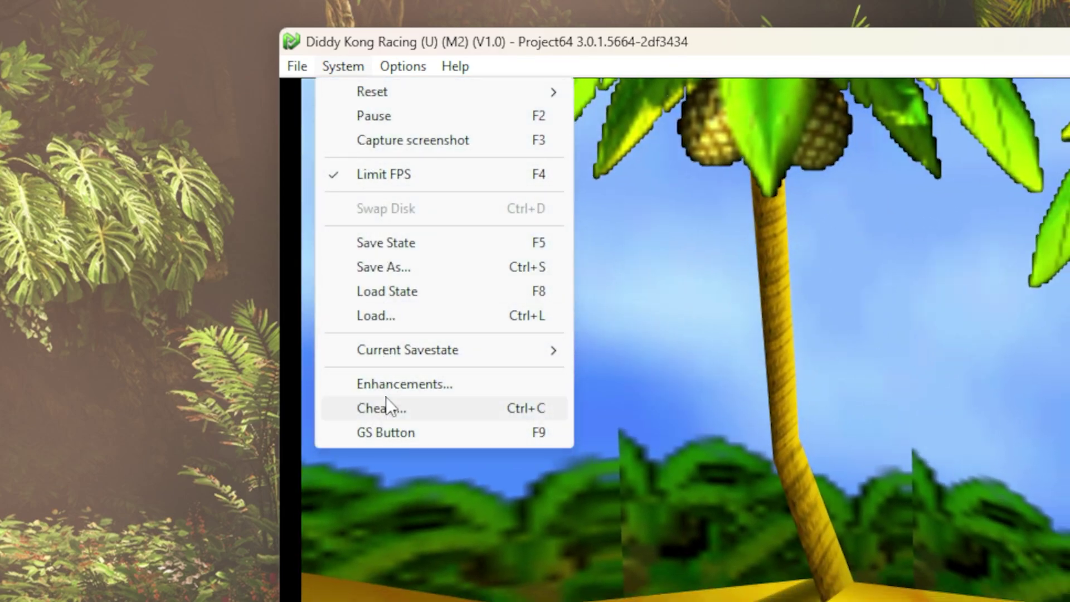
pyautogui.click(386, 409)
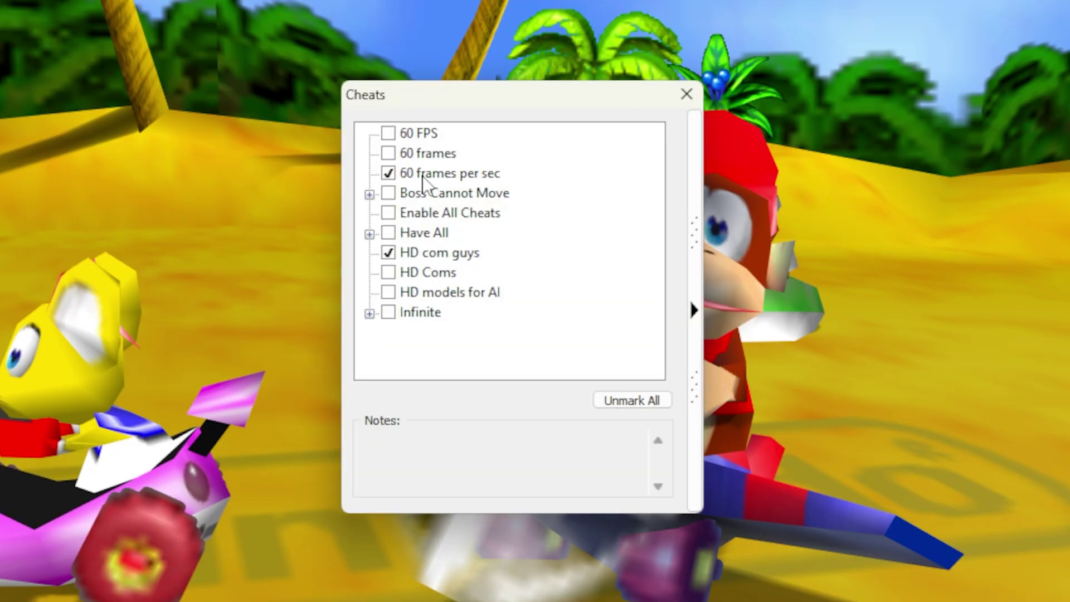
pyautogui.click(687, 93)
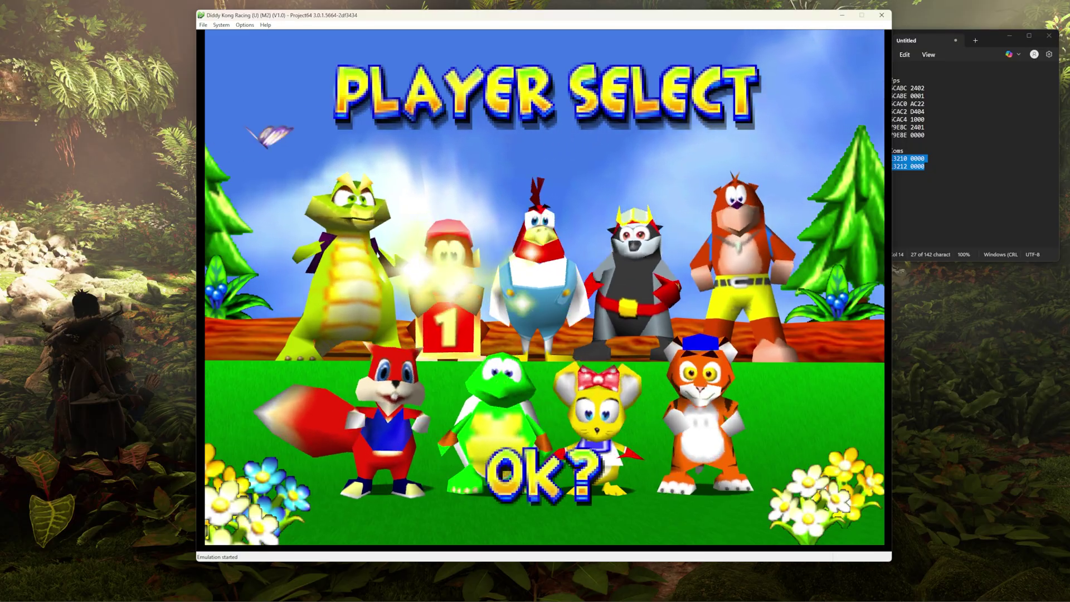
# Confirm Diddy Kong as the player character, pass the caution screen and start the Adventure mode.
pyautogui.press('x')
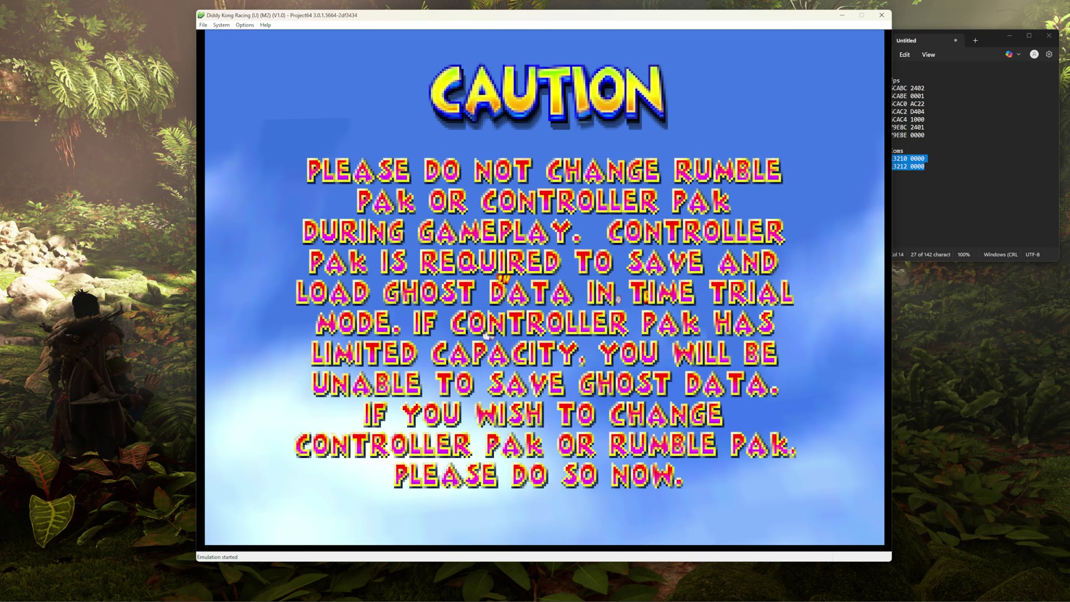
pyautogui.press('Return')
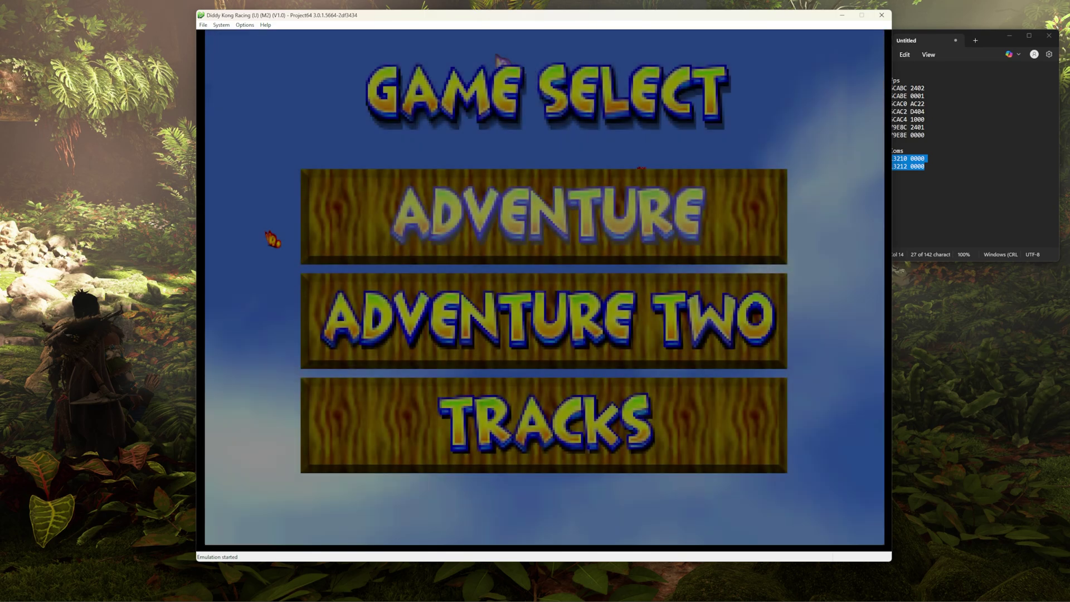
pyautogui.press('Return')
pyautogui.press('Return')
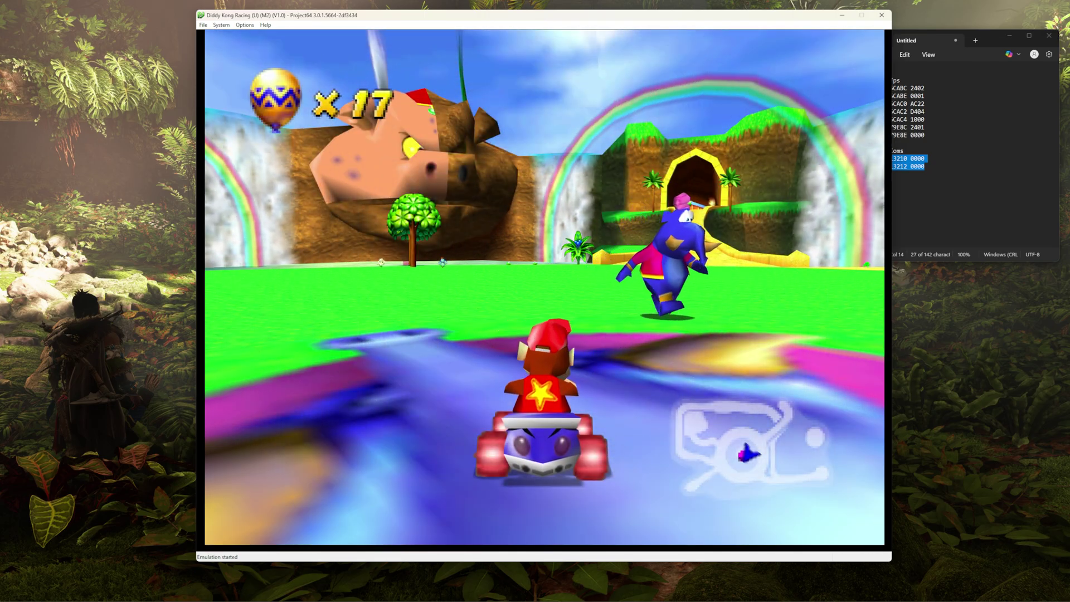
# Drive the kart around the adventure hub area to examine how smoothly the game runs with the cheats.
pyautogui.press('x')
pyautogui.press('Left')
pyautogui.press('Right')
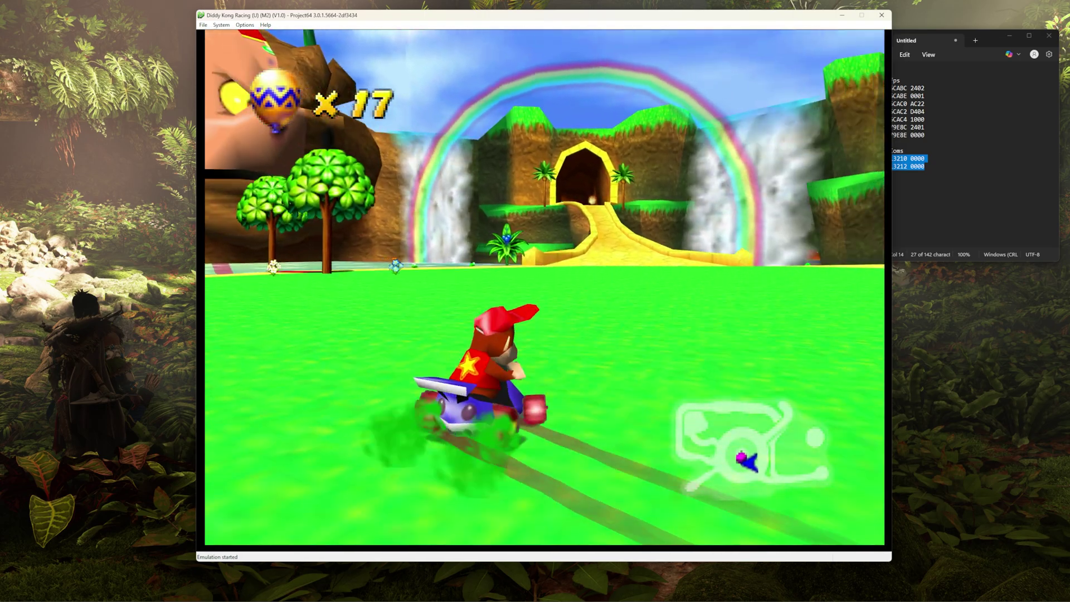
pyautogui.press('Right')
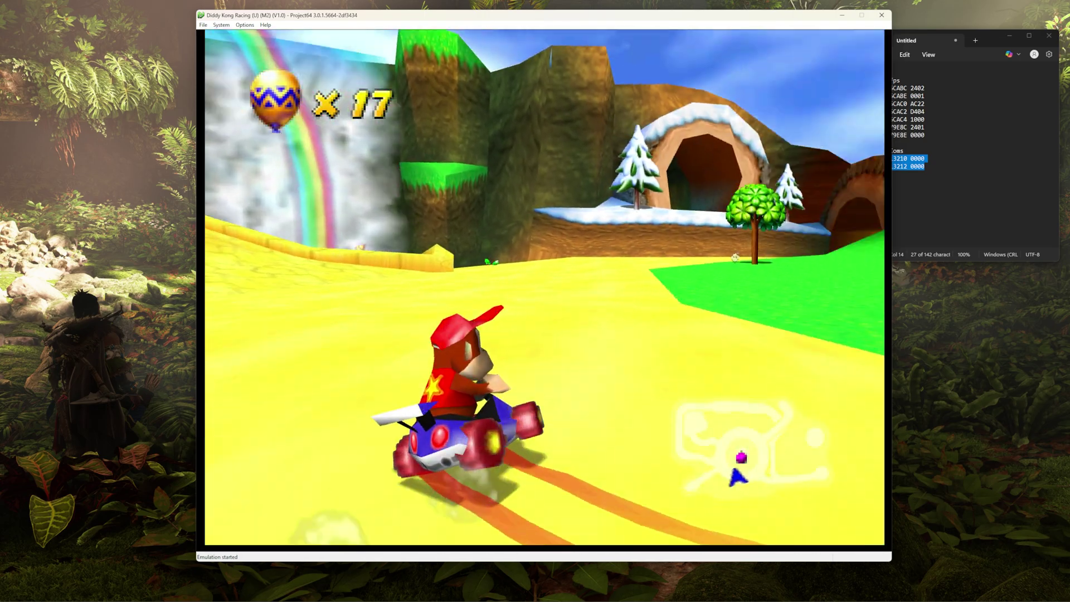
pyautogui.press('Right')
pyautogui.press('Left')
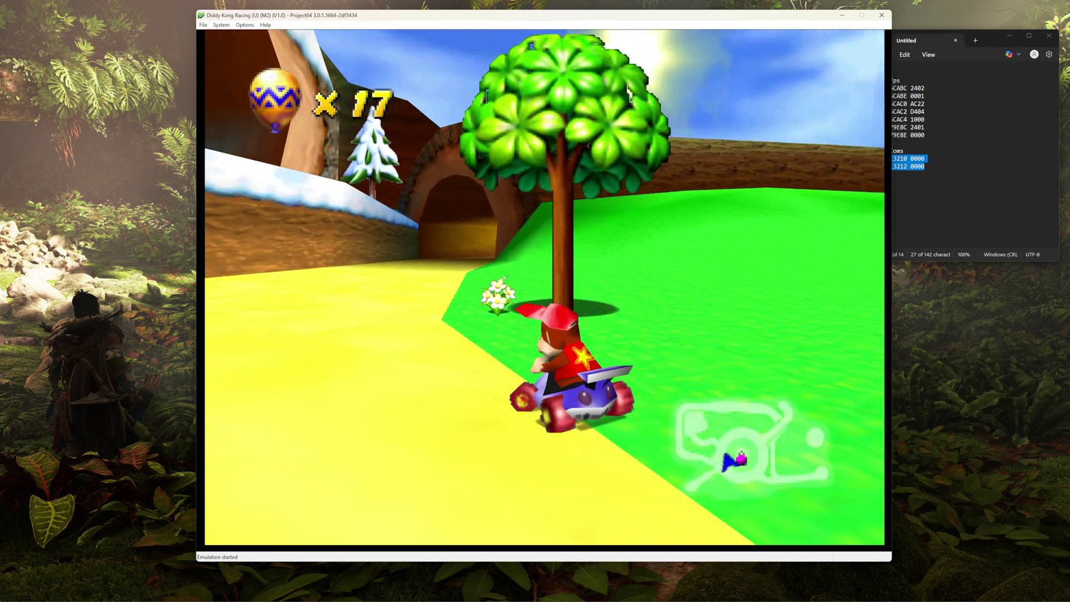
pyautogui.press('Right')
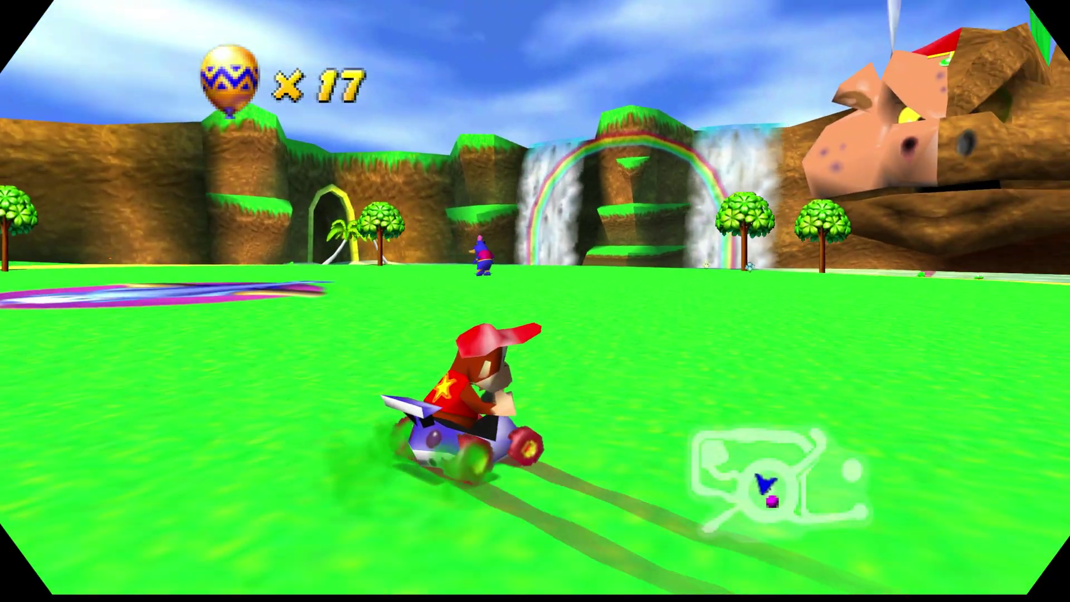
pyautogui.press('Left')
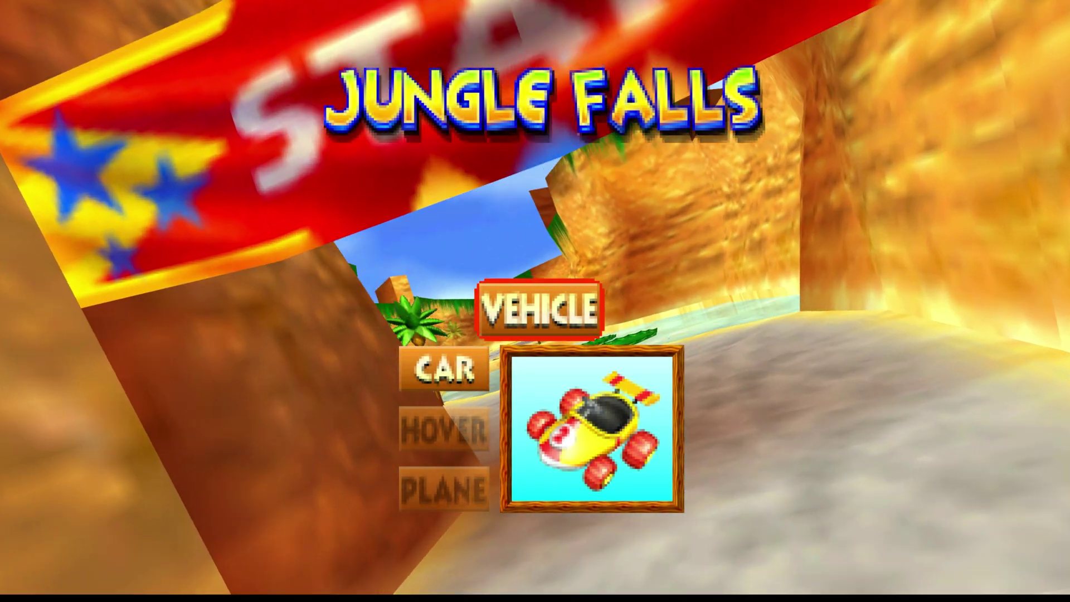
# Start the Jungle Falls race with the car as the vehicle.
pyautogui.press('Return')
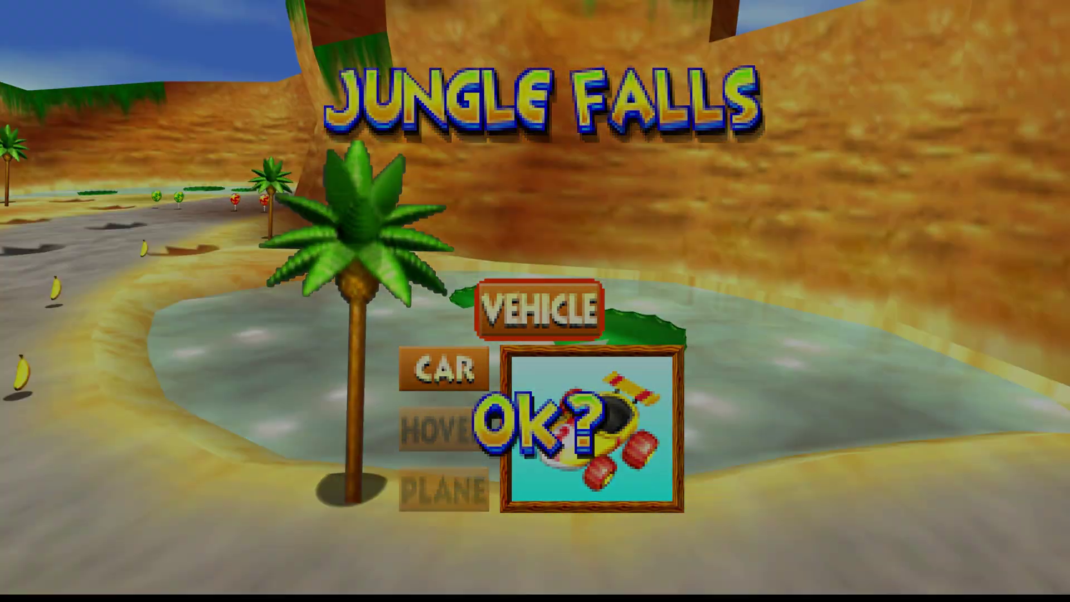
pyautogui.press('Return')
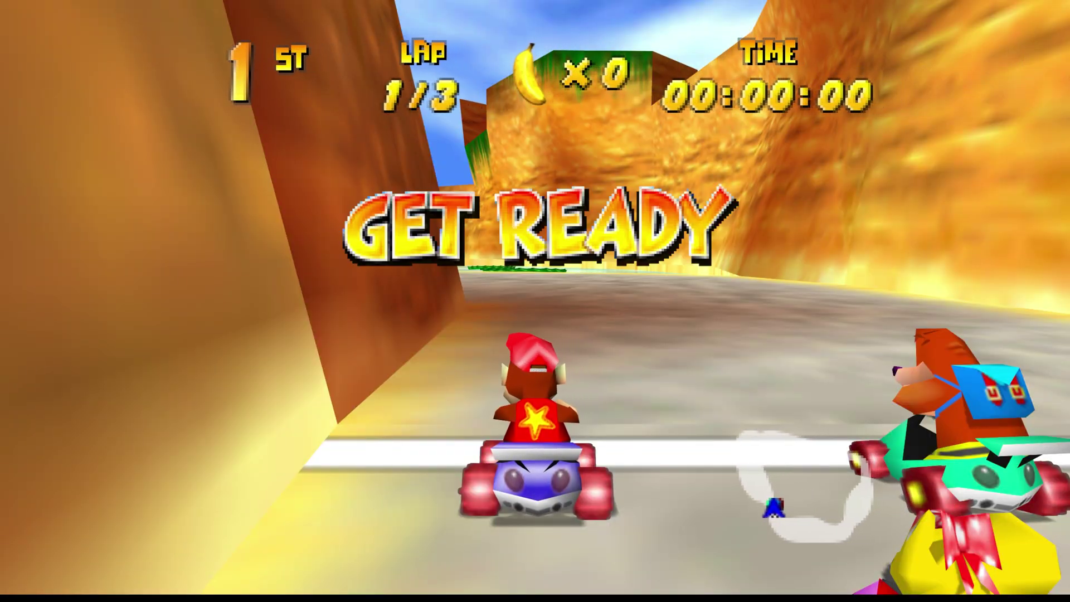
pyautogui.press('x')
pyautogui.press('Left')
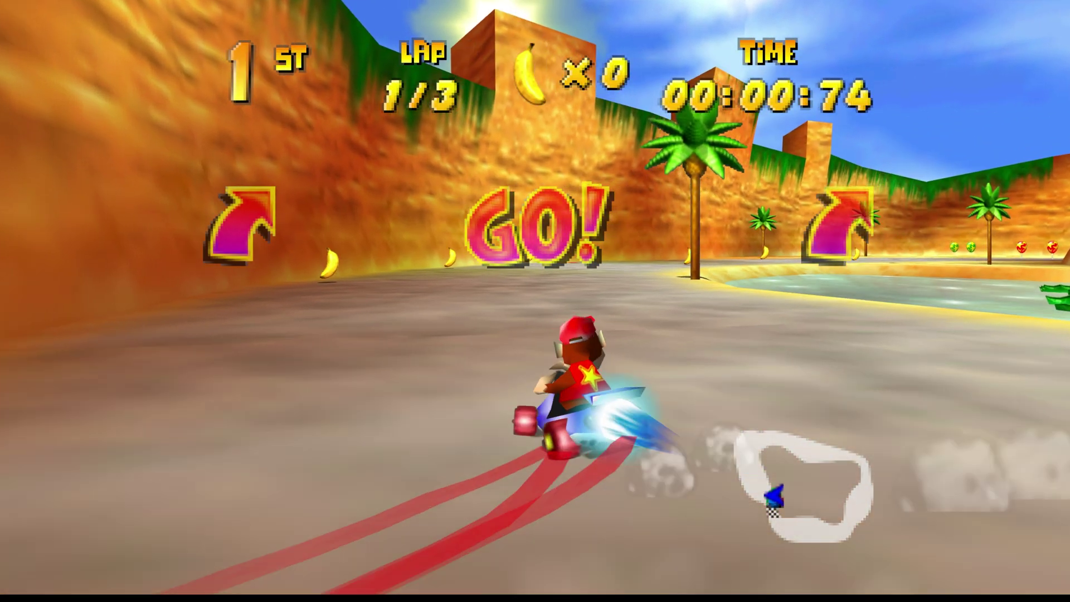
pyautogui.press('Right')
pyautogui.press('Right')
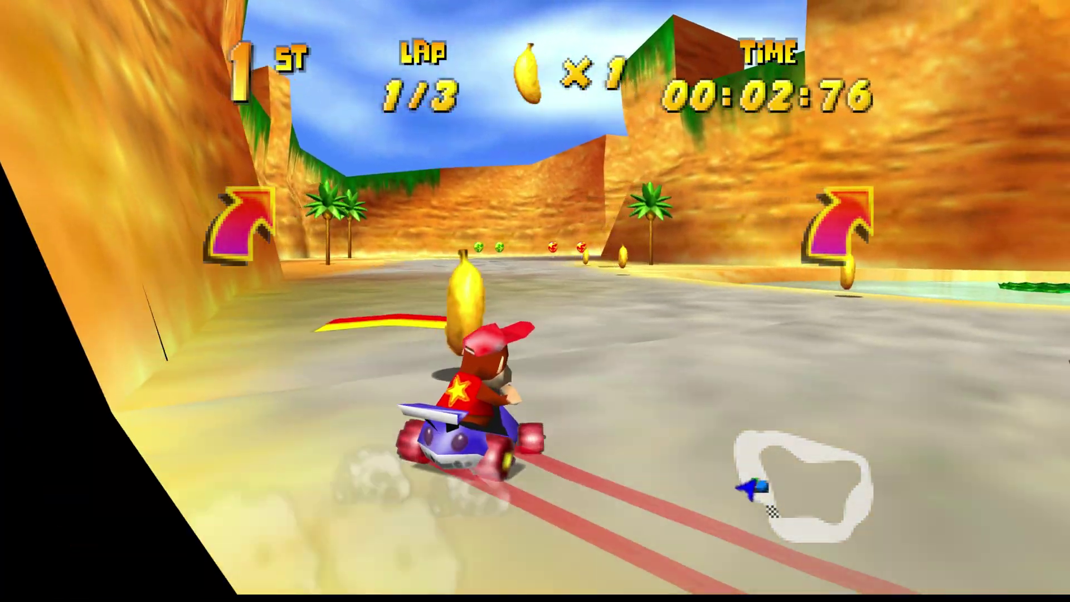
pyautogui.press('Left')
pyautogui.press('Right')
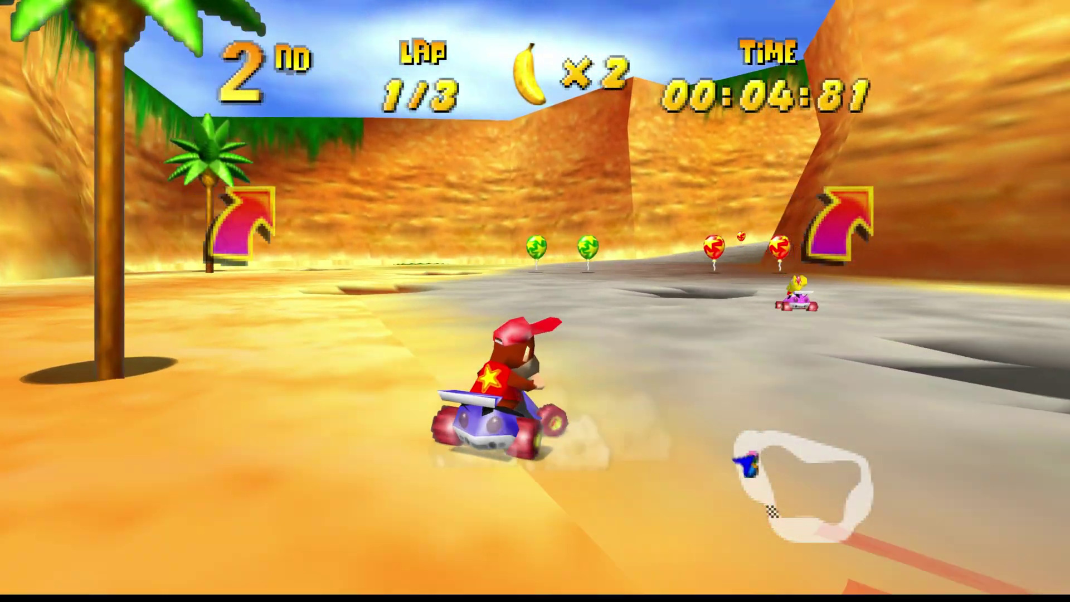
pyautogui.press('Left')
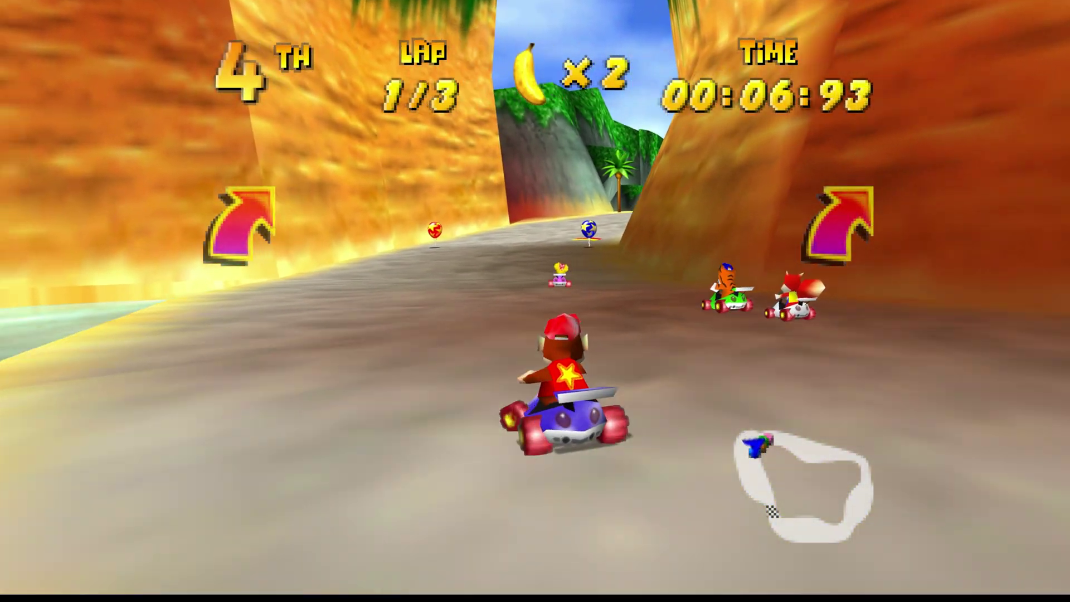
pyautogui.press('Right')
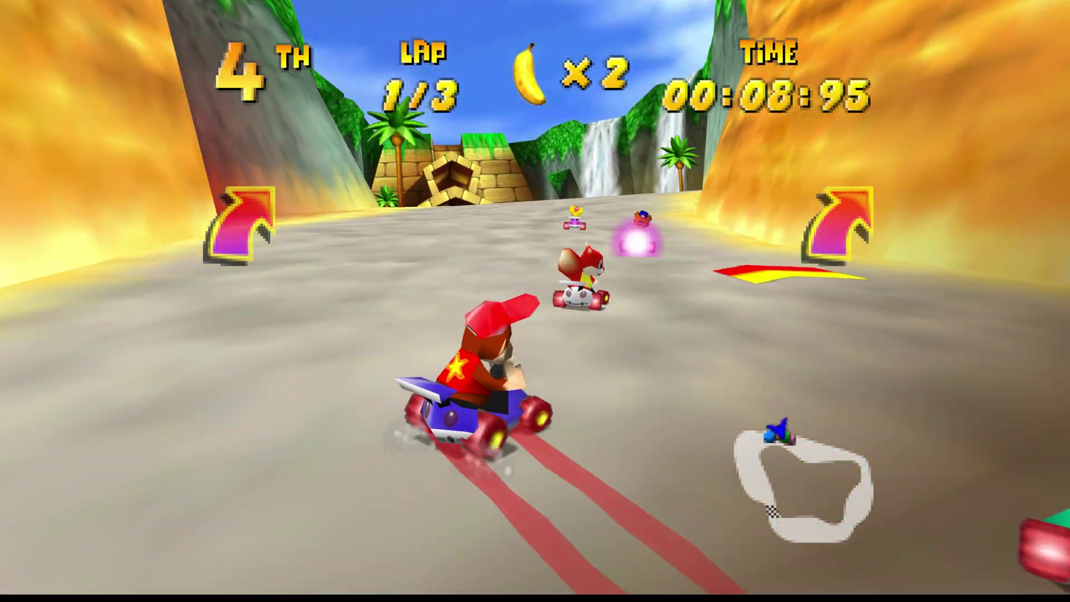
pyautogui.press('Left')
pyautogui.press('Left')
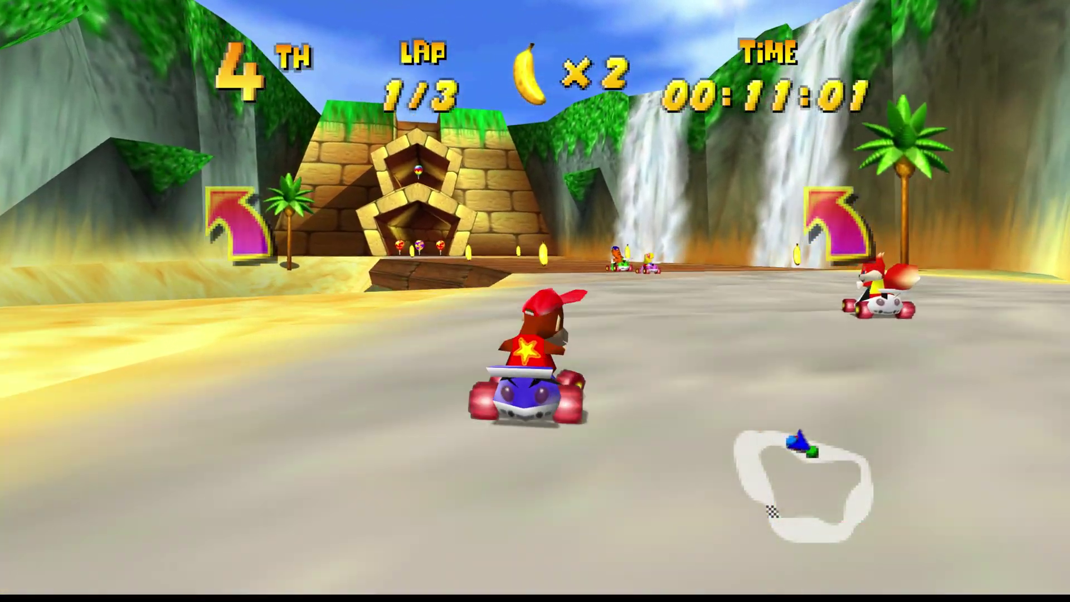
pyautogui.press('Right')
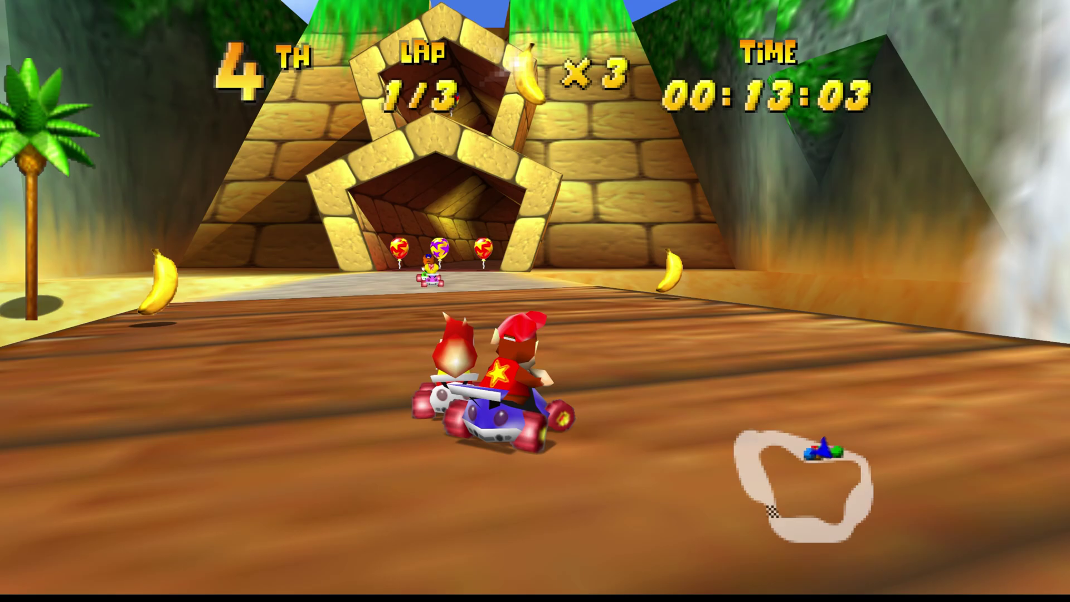
pyautogui.press('Left')
pyautogui.press('Right')
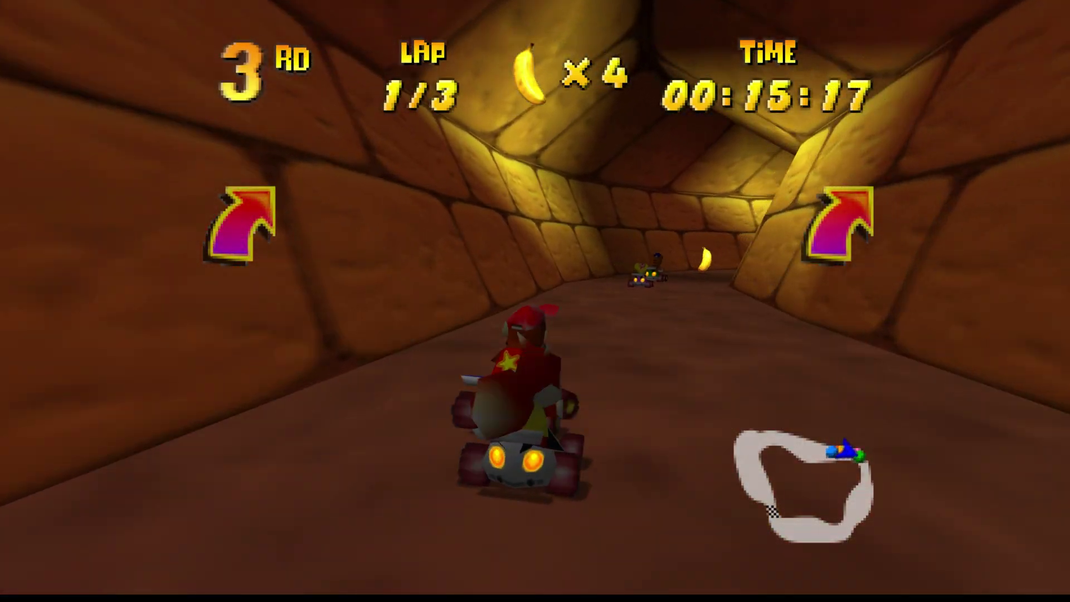
pyautogui.press('Right')
pyautogui.press('Left')
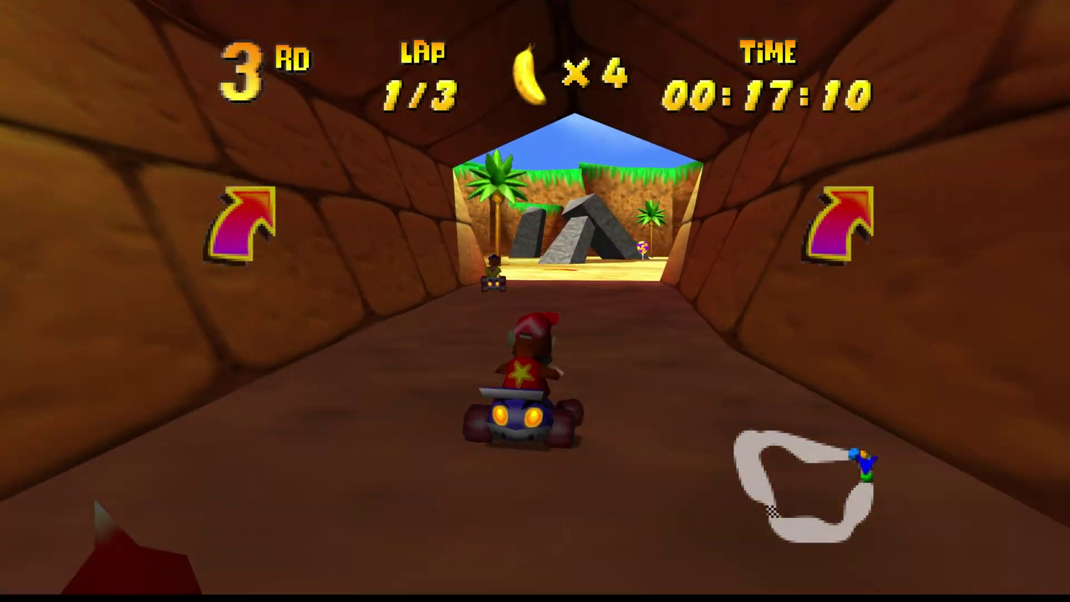
pyautogui.press('Left')
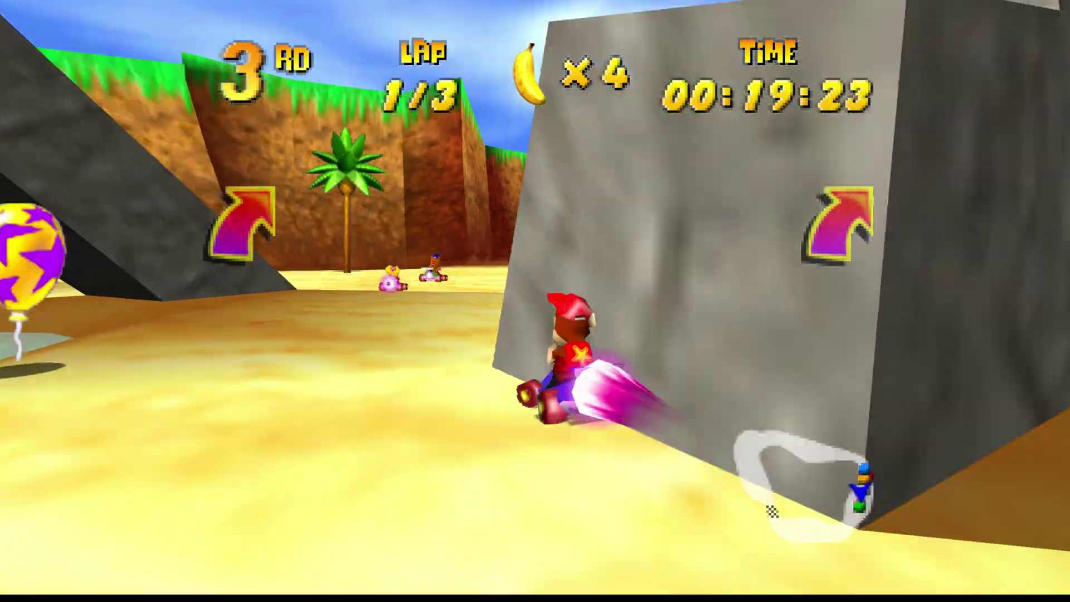
pyautogui.press('Right')
pyautogui.press('Right')
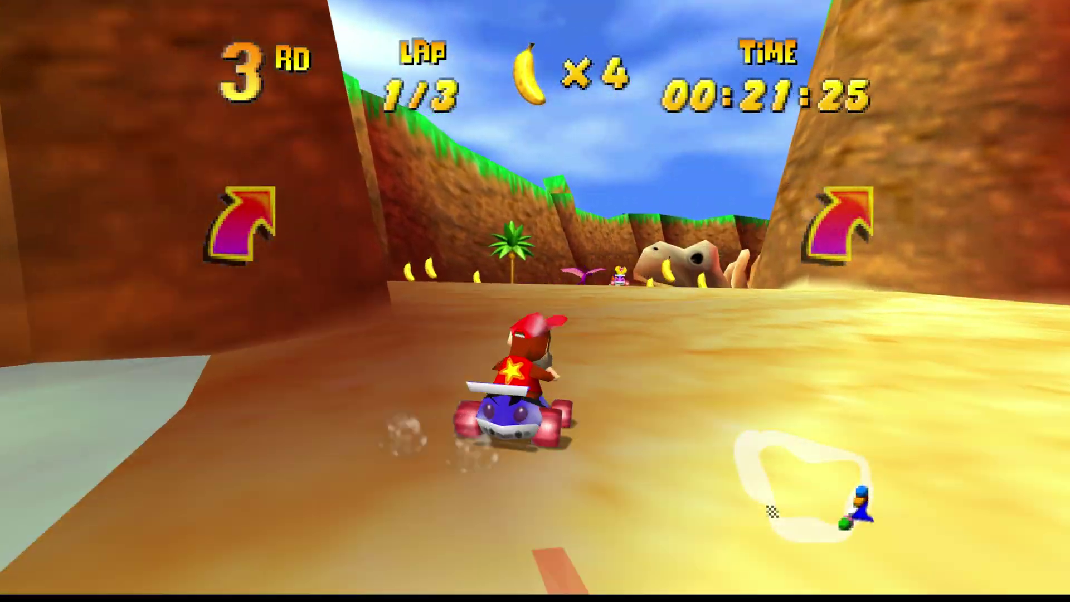
pyautogui.press('Right')
pyautogui.press('Left')
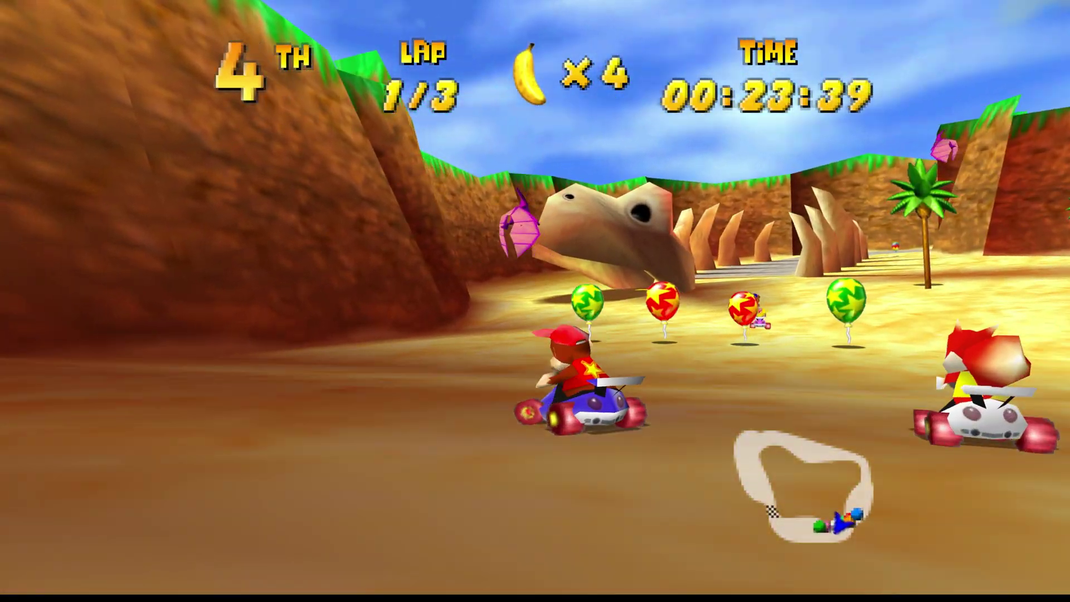
pyautogui.press('Right')
pyautogui.press('Right')
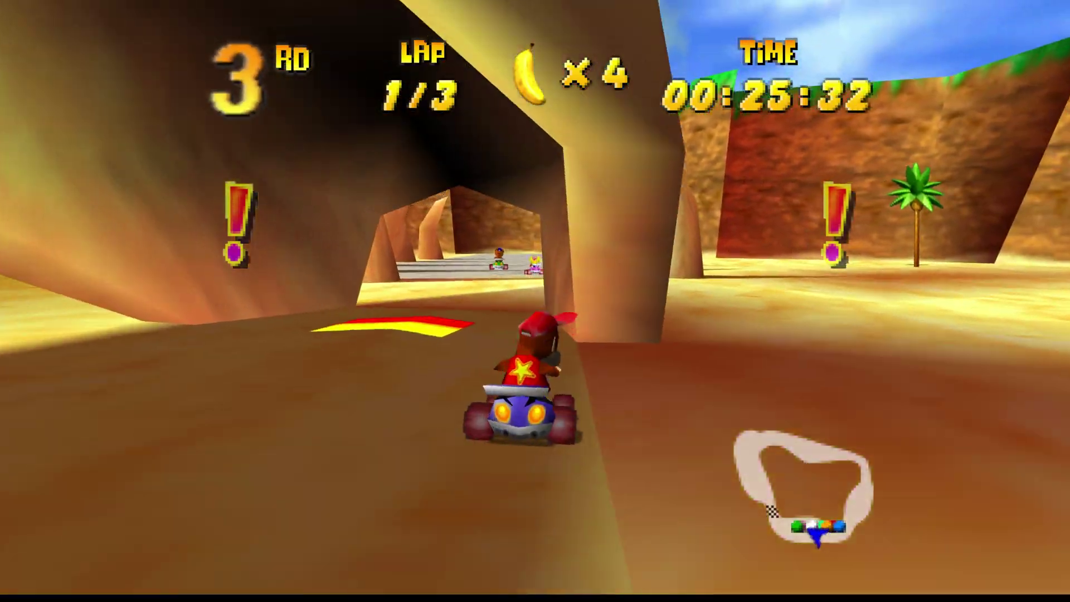
pyautogui.press('Left')
pyautogui.press('Right')
pyautogui.press('Left')
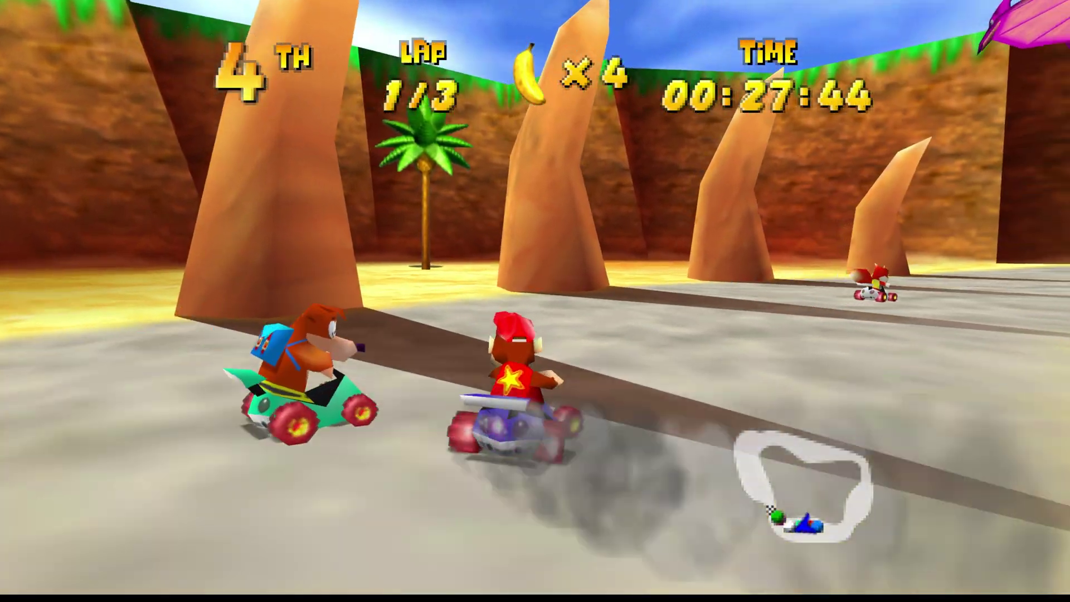
pyautogui.press('Right')
pyautogui.press('Right')
pyautogui.press('Left')
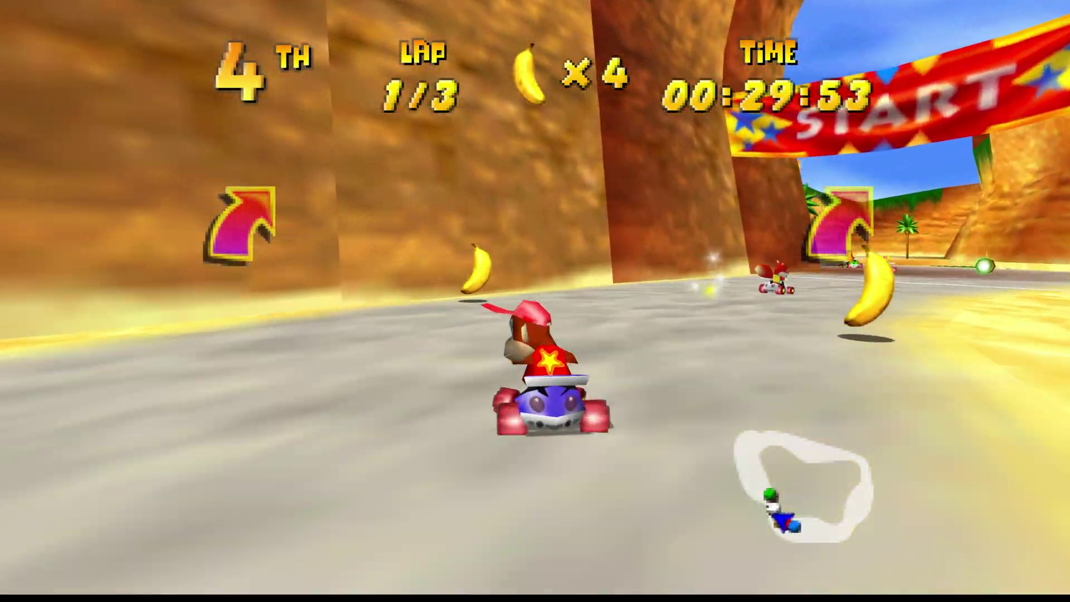
pyautogui.press('Right')
pyautogui.press('Left')
pyautogui.press('Left')
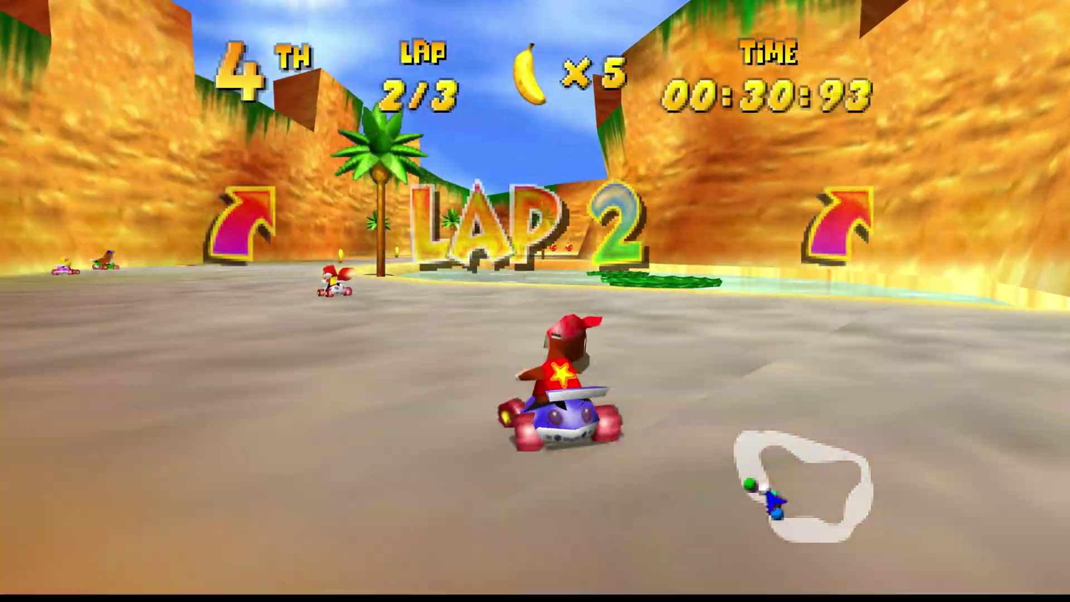
pyautogui.press('Right')
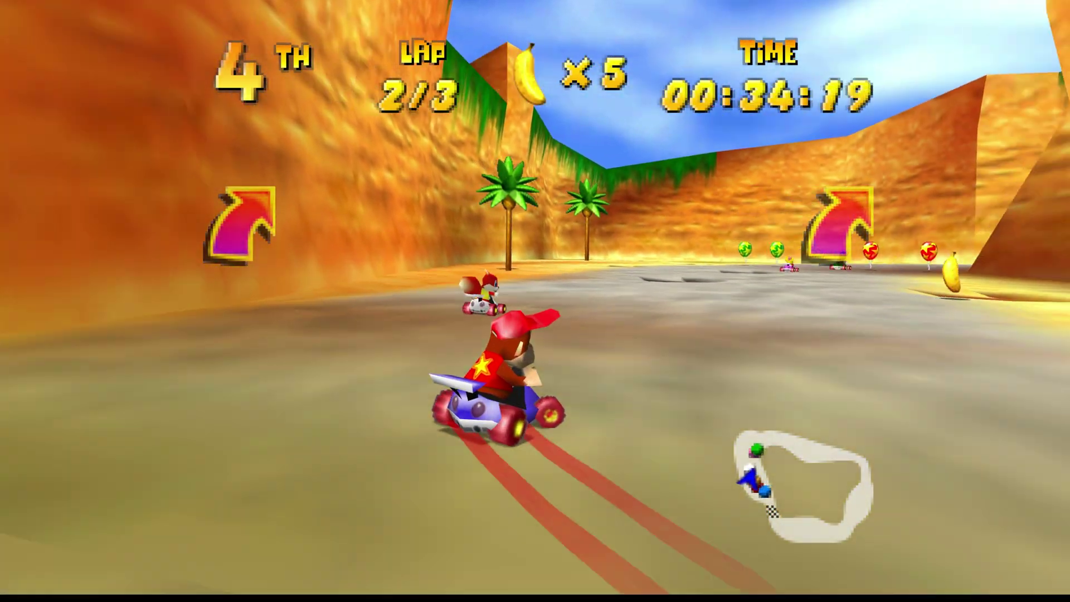
# Drive the car through the second lap of Jungle Falls to examine how the race and opponents look with the cheats.
pyautogui.press('Right')
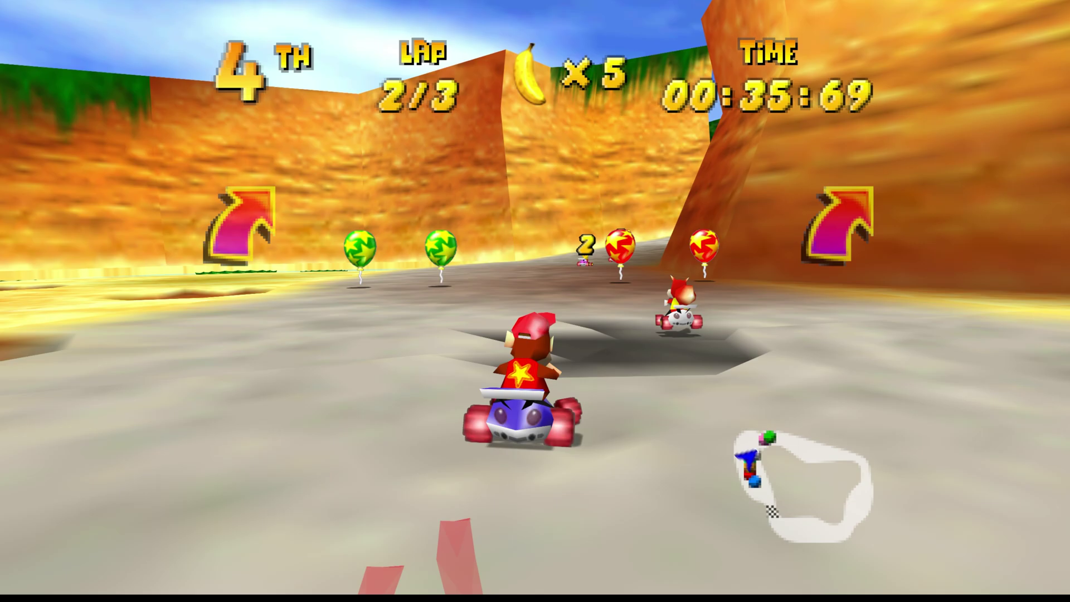
pyautogui.press('Right')
pyautogui.press('Left')
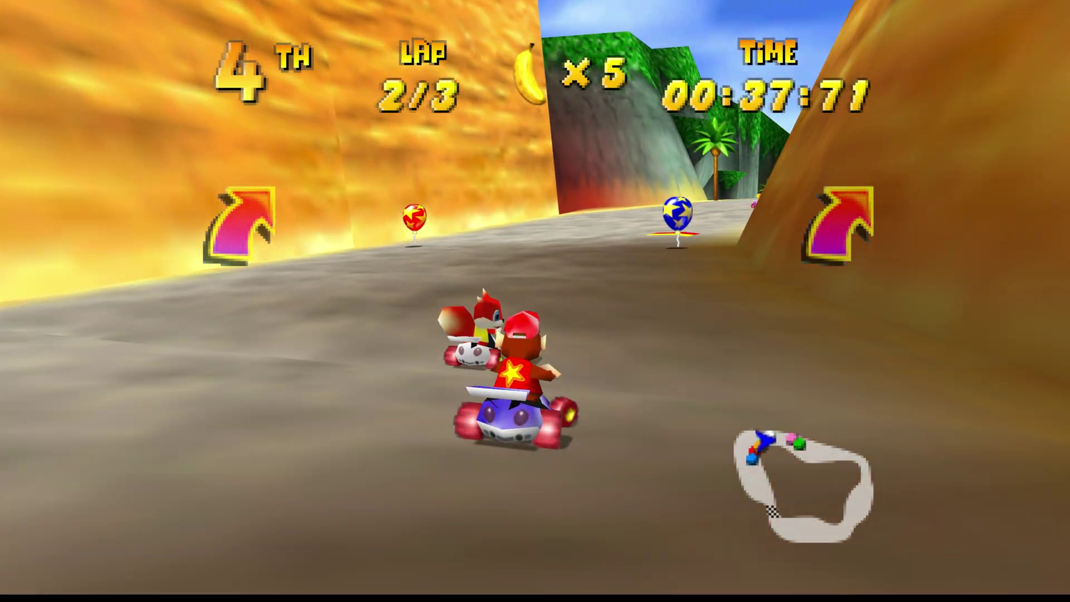
pyautogui.press('Right')
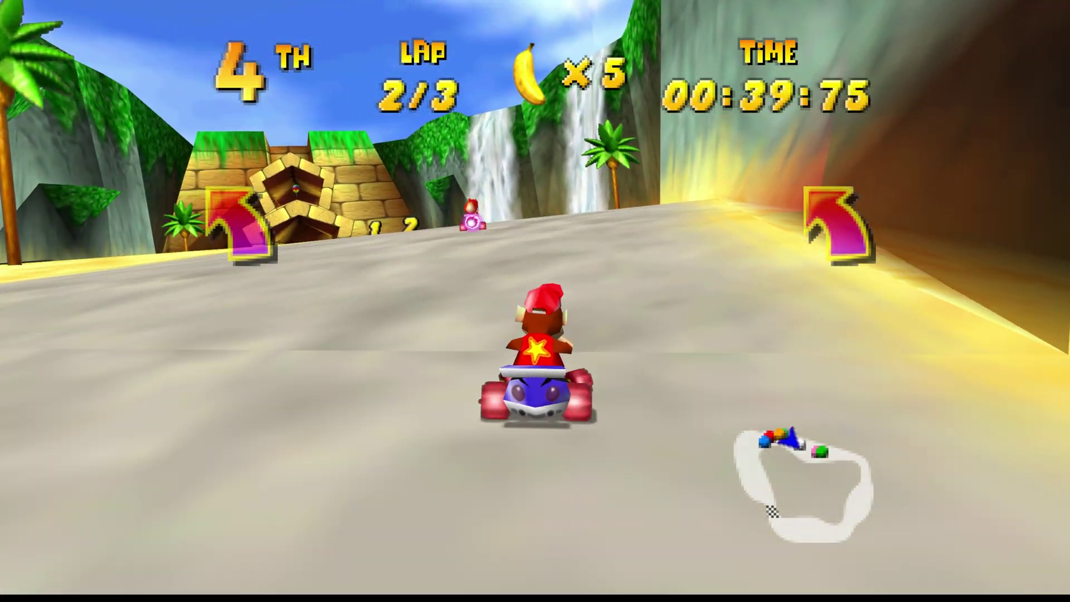
pyautogui.press('Left')
pyautogui.press('Right')
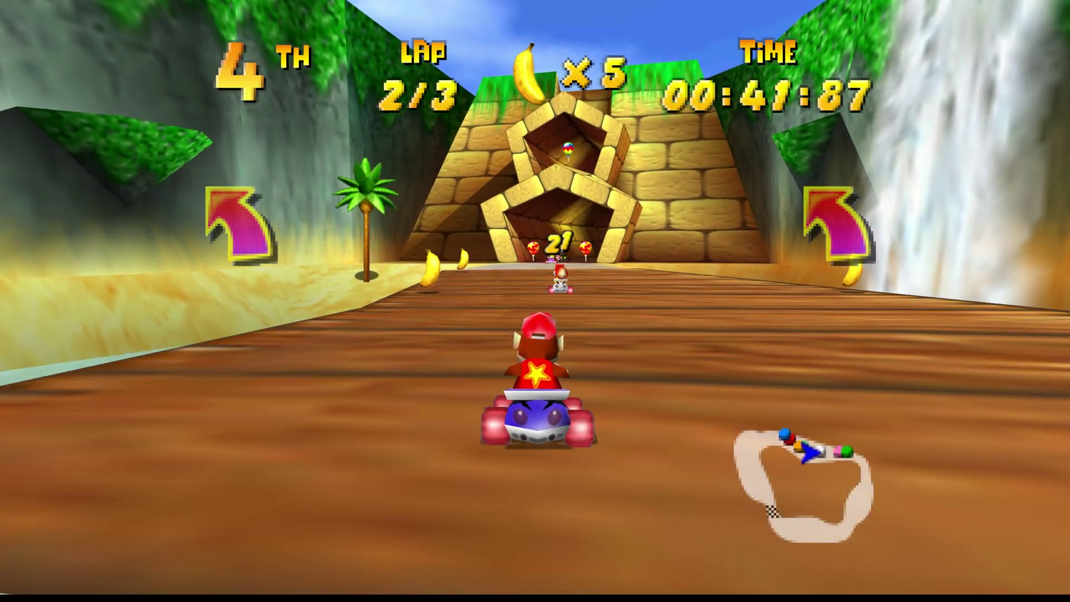
pyautogui.press('Left')
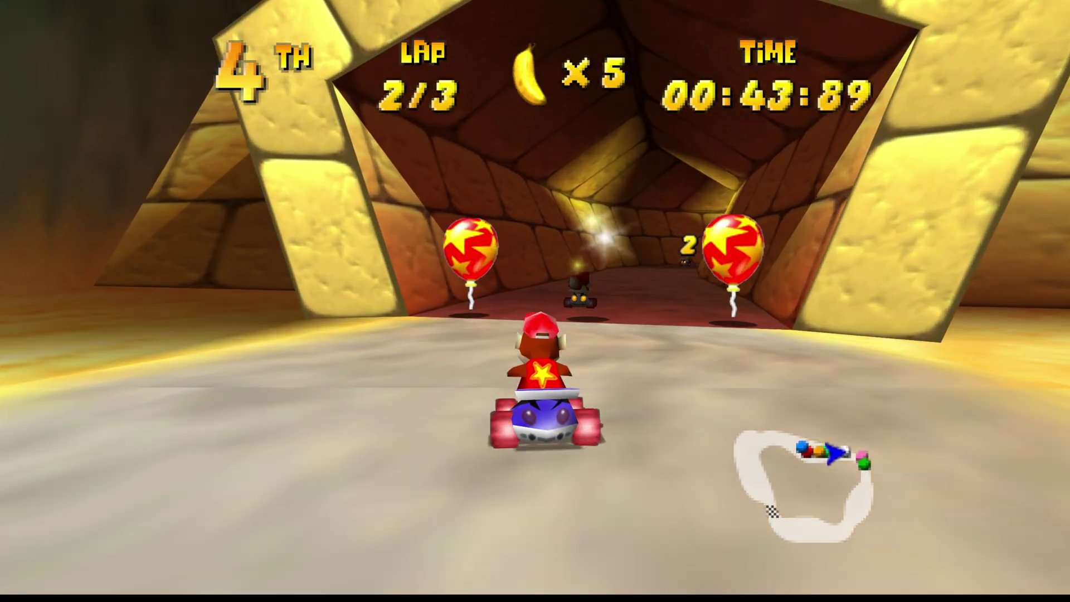
pyautogui.press('Right')
pyautogui.press('Right')
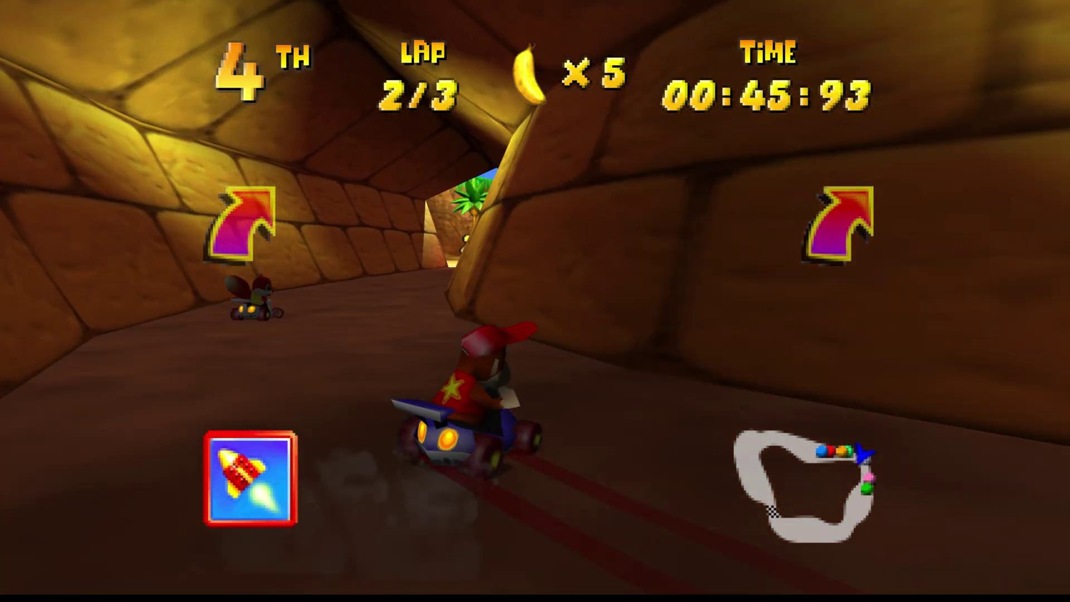
pyautogui.press('Left')
pyautogui.press('Left')
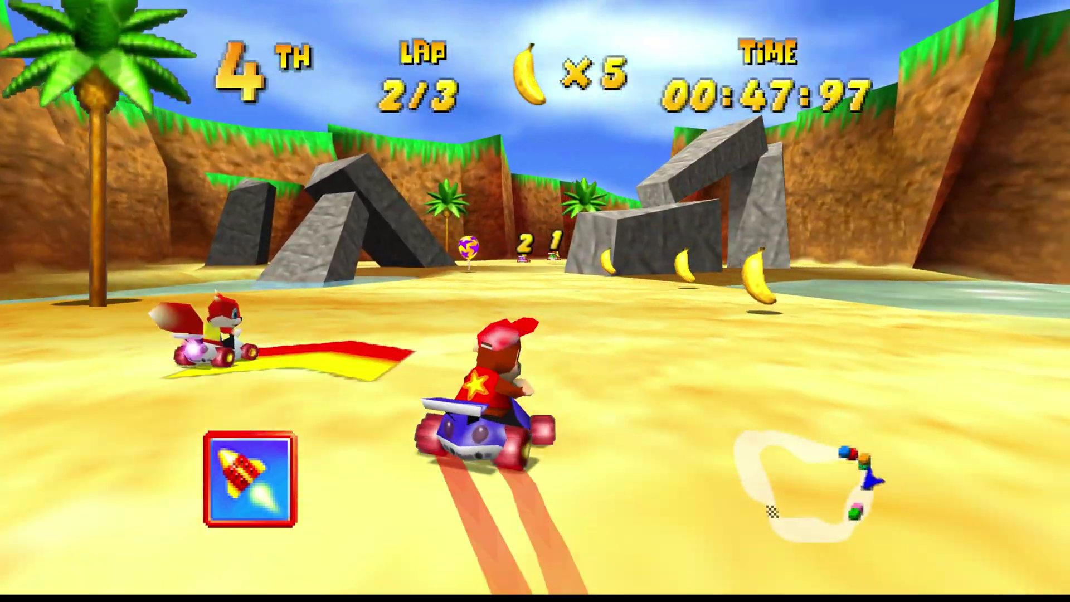
pyautogui.press('Right')
pyautogui.press('Left')
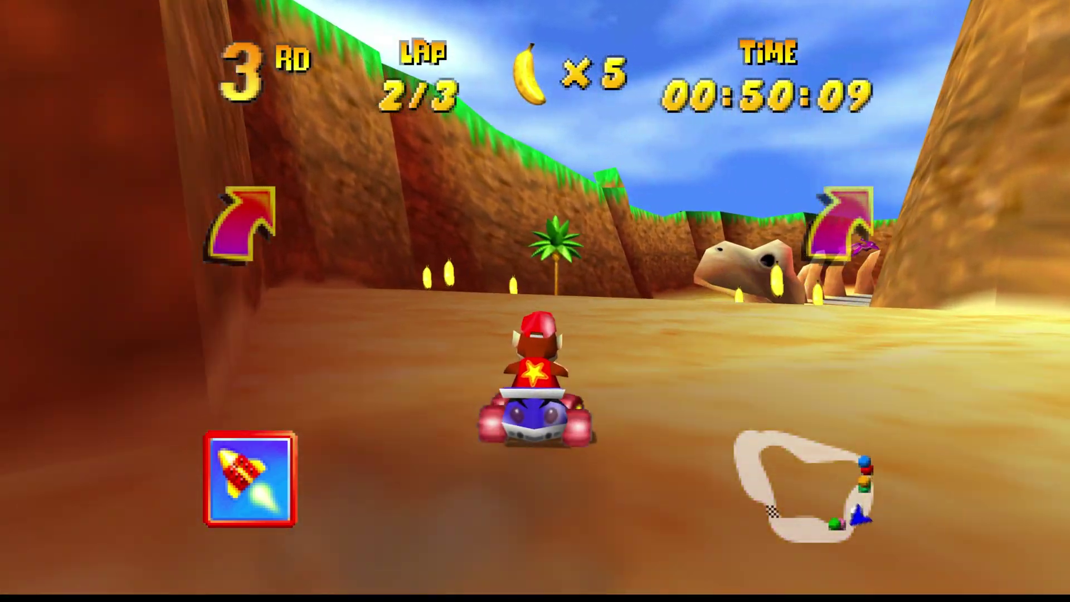
pyautogui.press('Right')
pyautogui.press('Left')
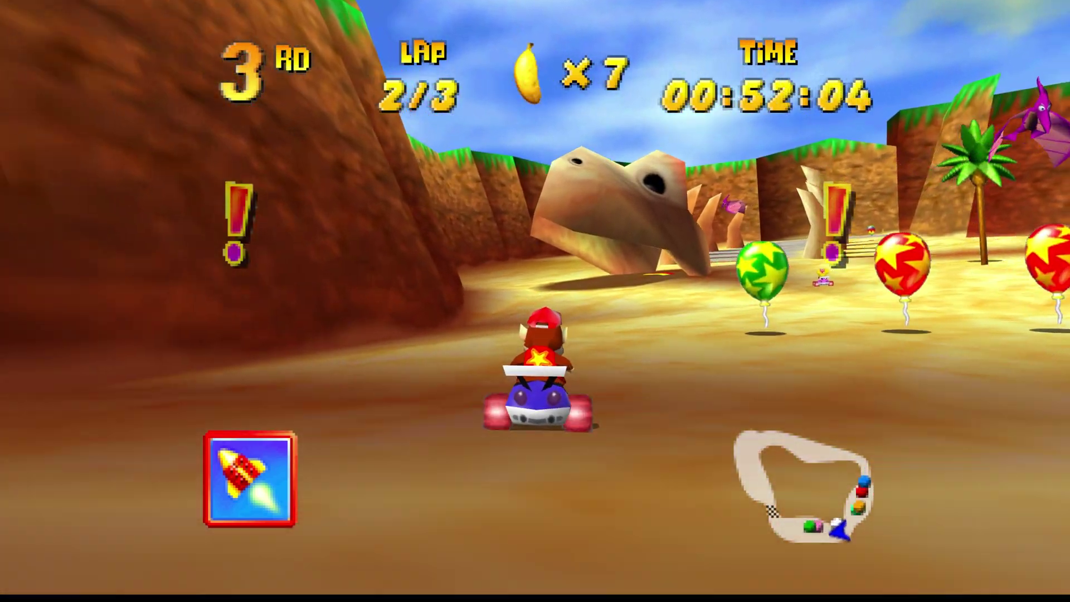
pyautogui.press('Right')
pyautogui.press('Right')
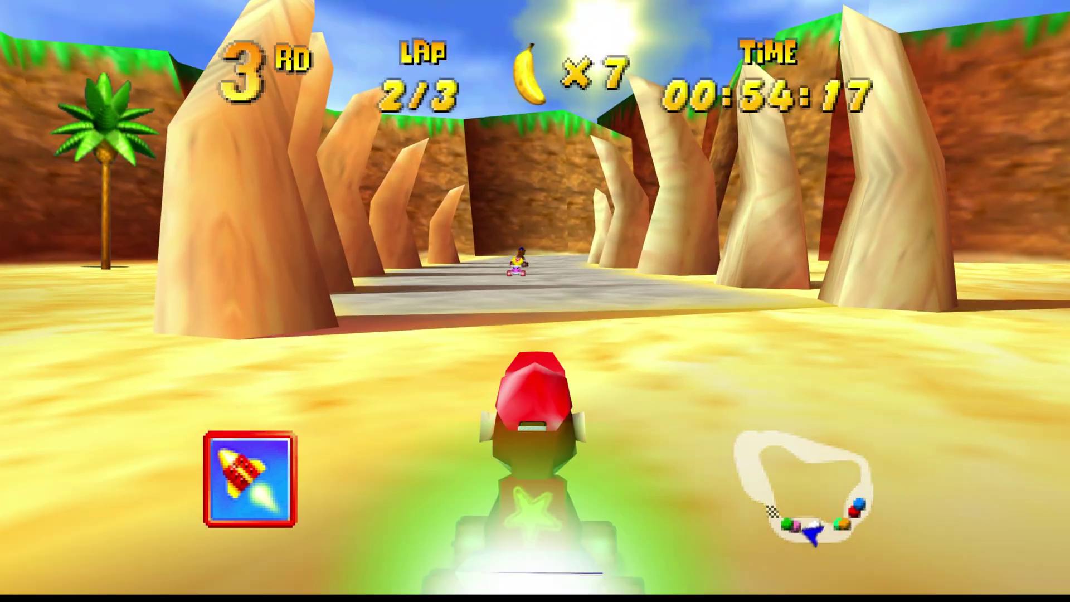
pyautogui.press('Right')
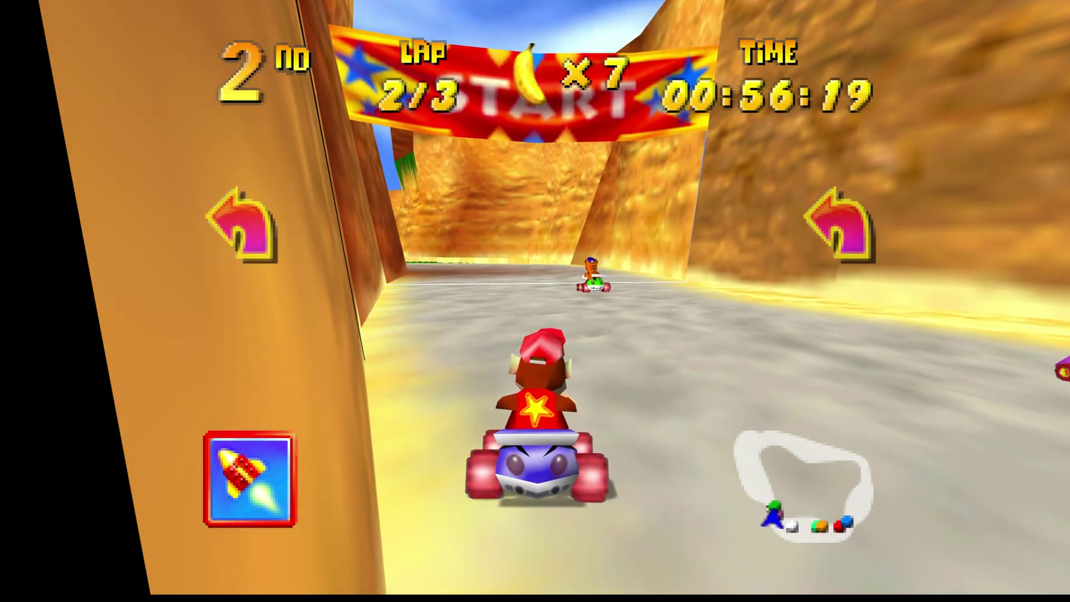
# Pause the Jungle Falls race and leave it for the world lobby.
pyautogui.press('Return')
pyautogui.press('Down')
pyautogui.press('Down')
pyautogui.press('Return')
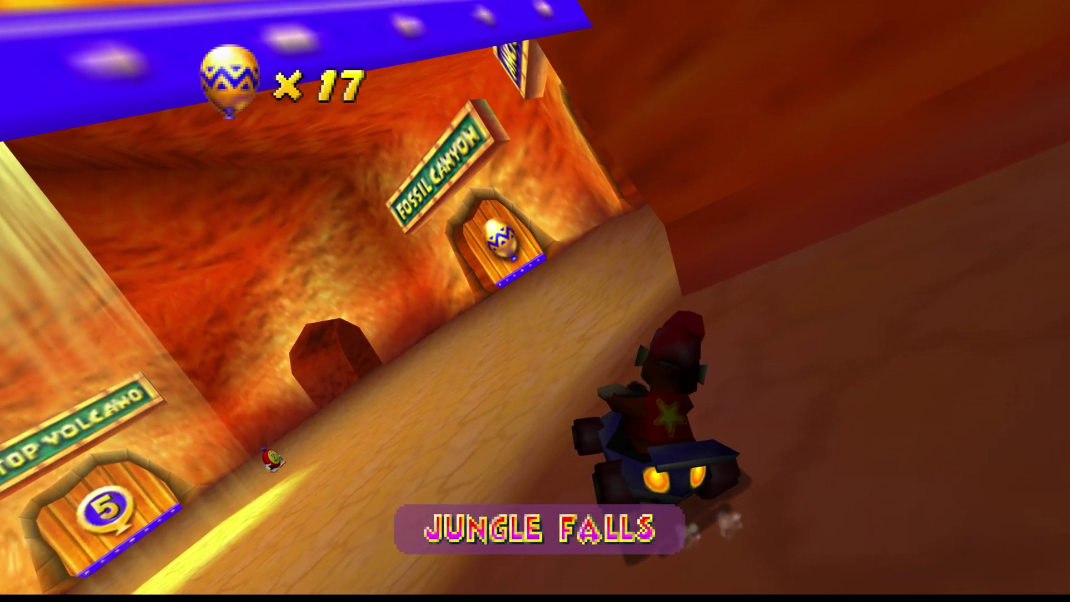
# Drive the kart away from the Jungle Falls entrance to the area between the Hot Top Volcano and Fossil Canyon doors.
pyautogui.press('Left')
pyautogui.press('Right')
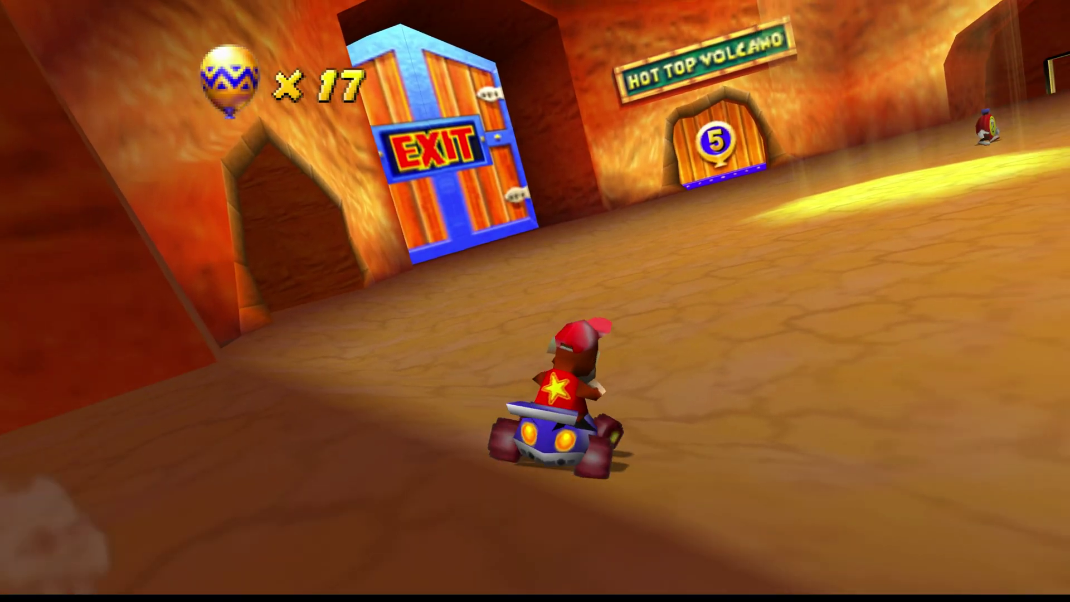
pyautogui.press('Right')
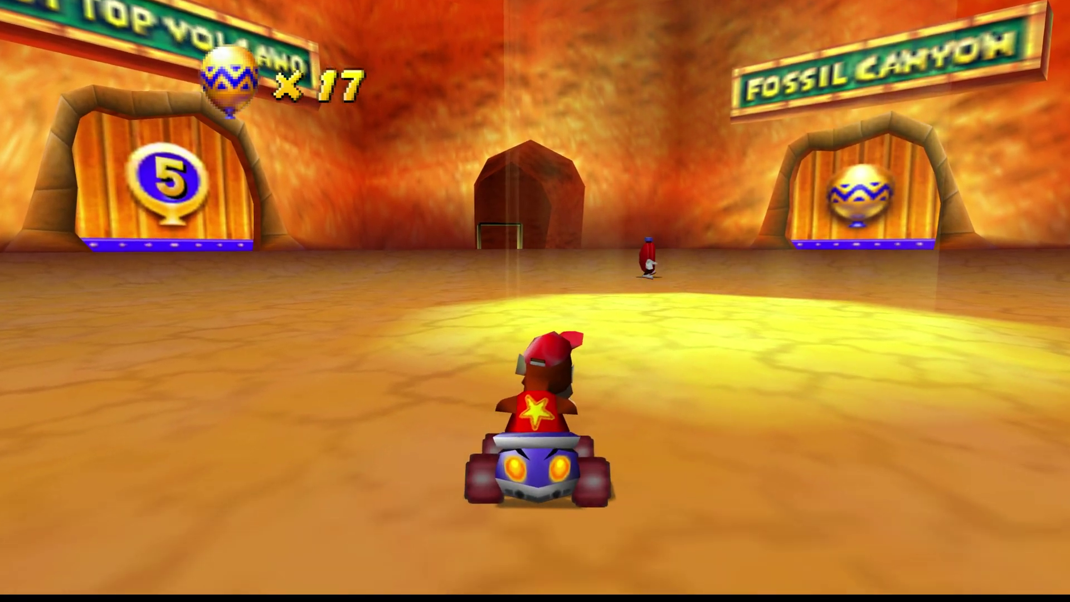
pyautogui.press('Right')
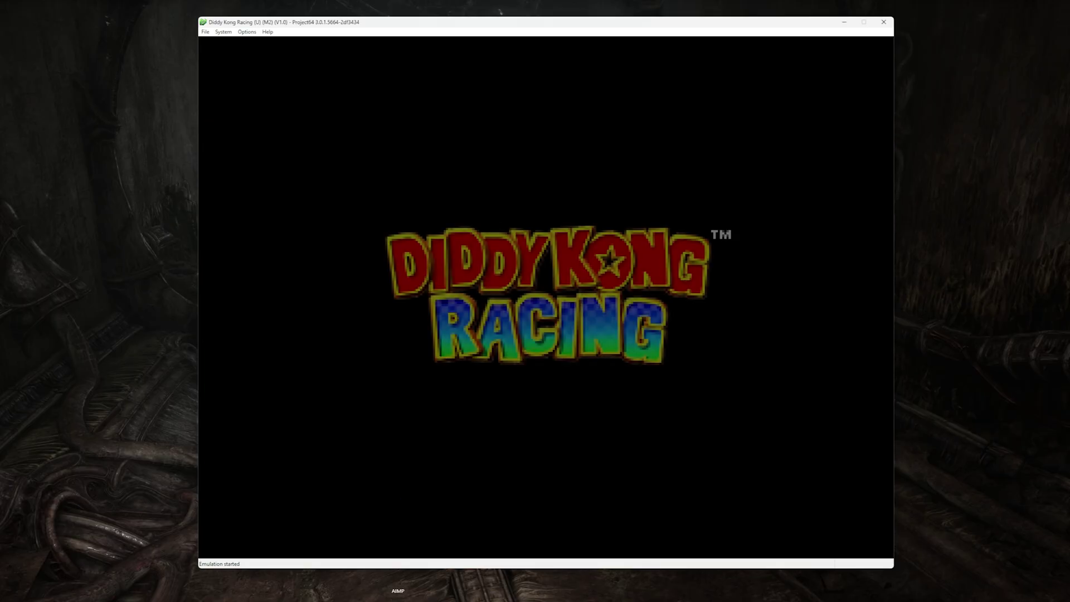
pyautogui.click(224, 32)
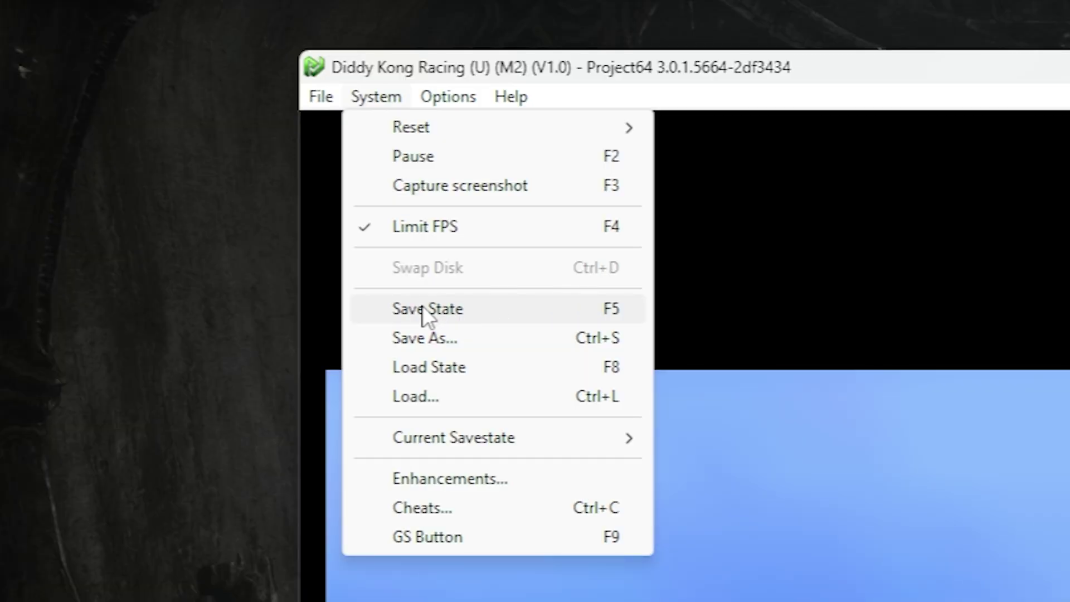
pyautogui.click(495, 313)
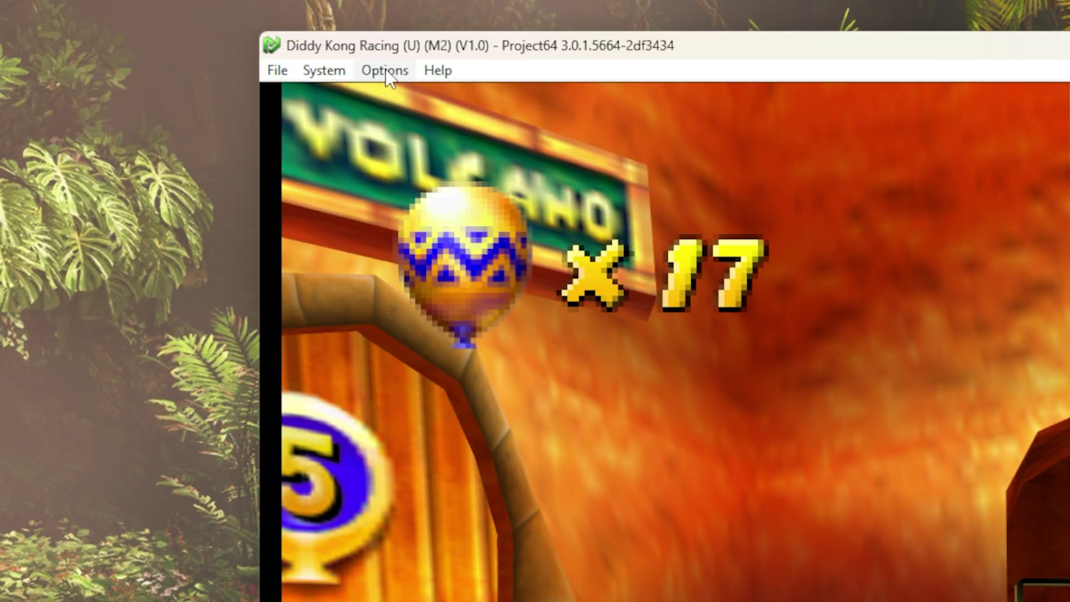
# In the graphics settings, set the full screen resolution to 2560 x 1440 (16:9) and the refresh rate to 120 Hz.
pyautogui.click(385, 69)
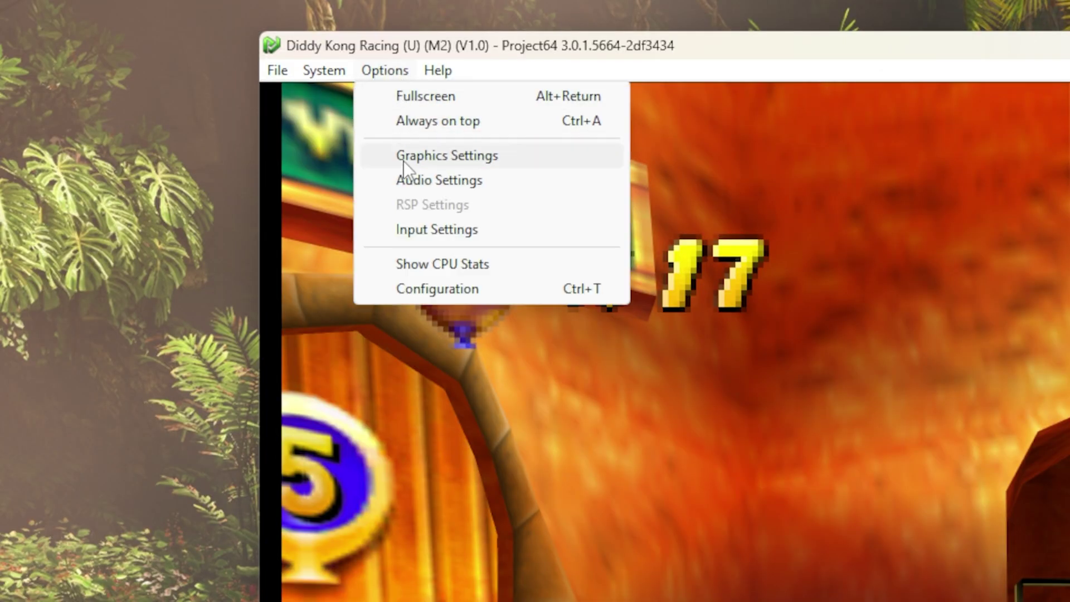
pyautogui.click(490, 156)
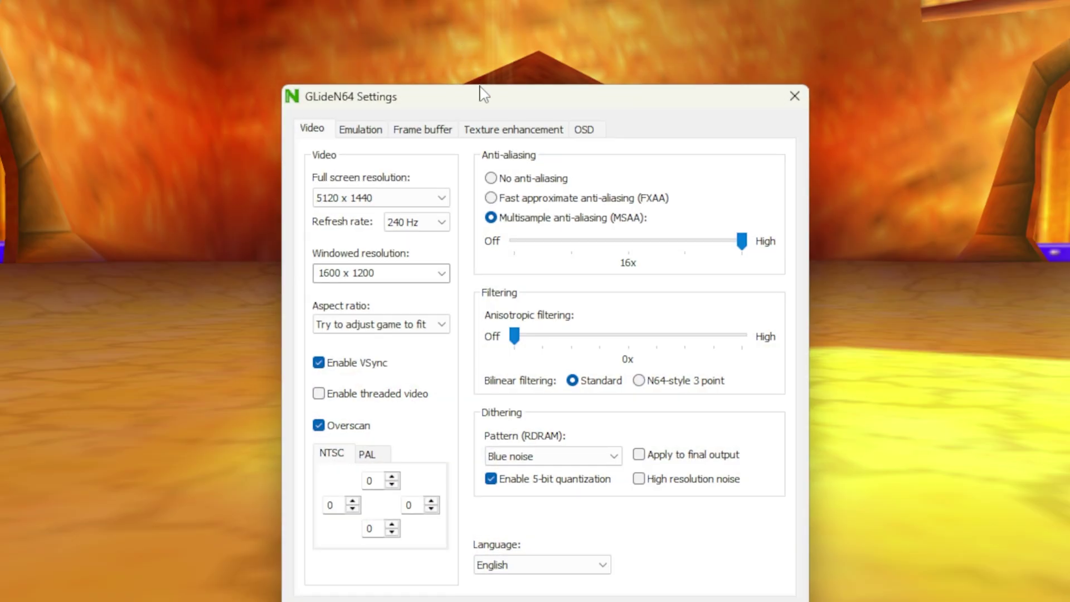
pyautogui.moveTo(479, 95); pyautogui.dragTo(455, 30)
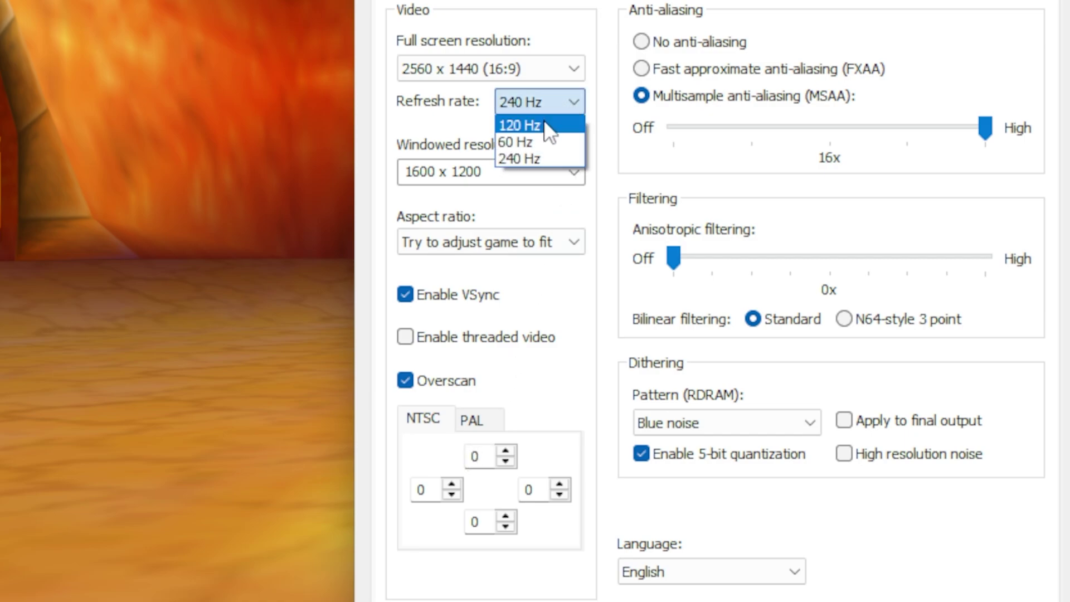
pyautogui.click(545, 125)
# Look through the available windowed resolutions and aspect ratio options without changing either setting.
pyautogui.moveTo(574, 177)
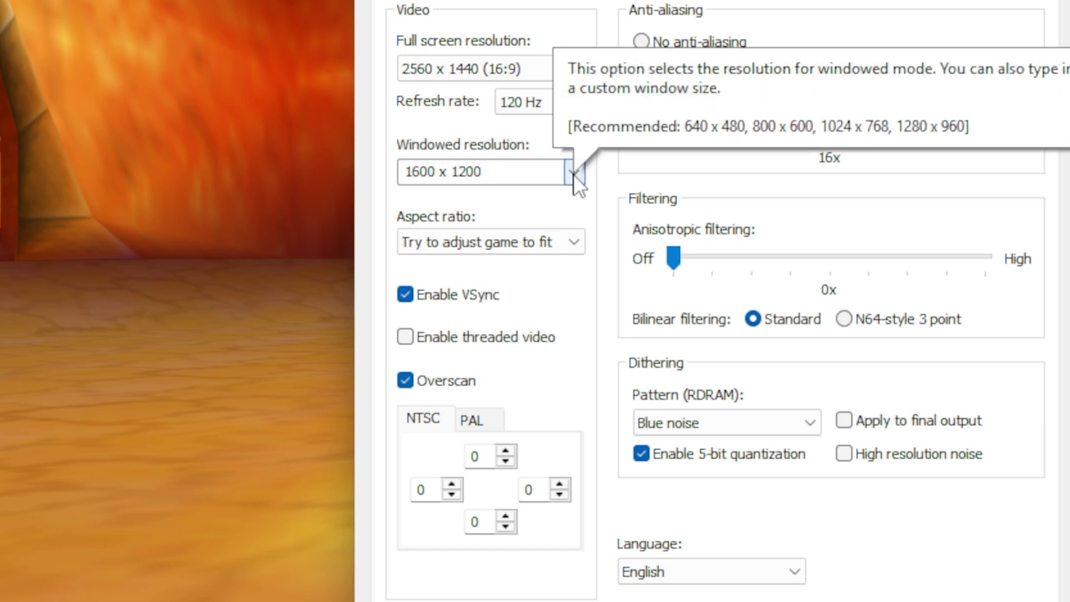
pyautogui.click(574, 178)
pyautogui.scroll(1, 573, 174)
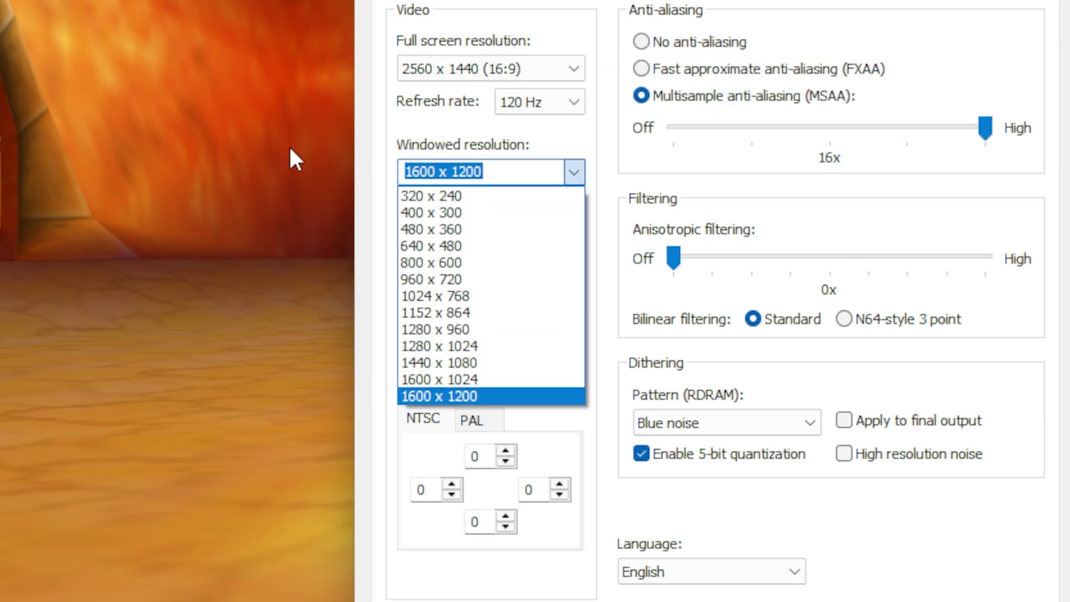
pyautogui.click(409, 133)
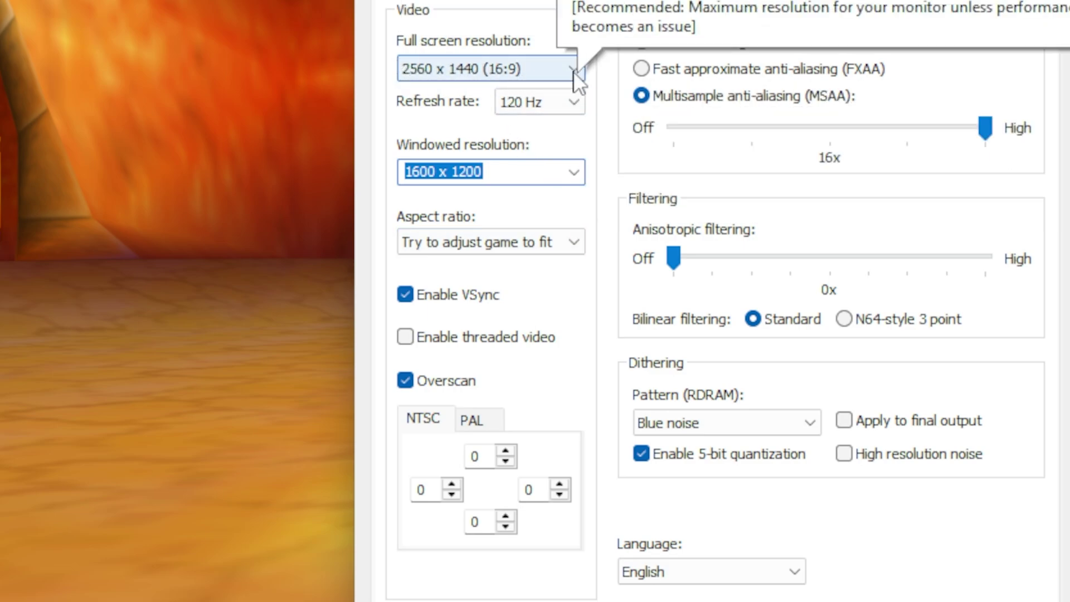
pyautogui.click(574, 243)
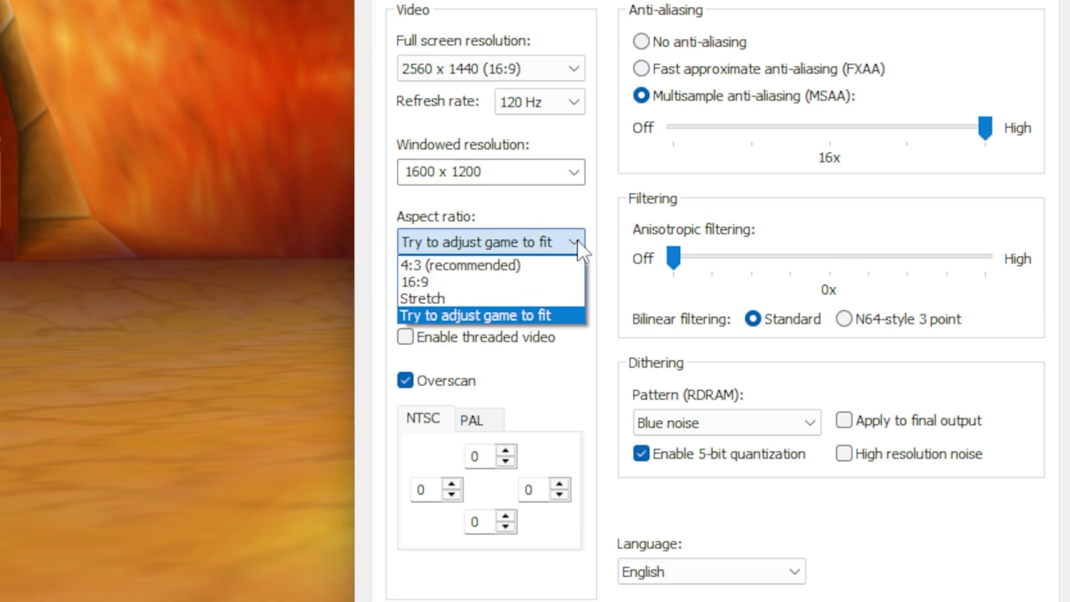
pyautogui.click(577, 239)
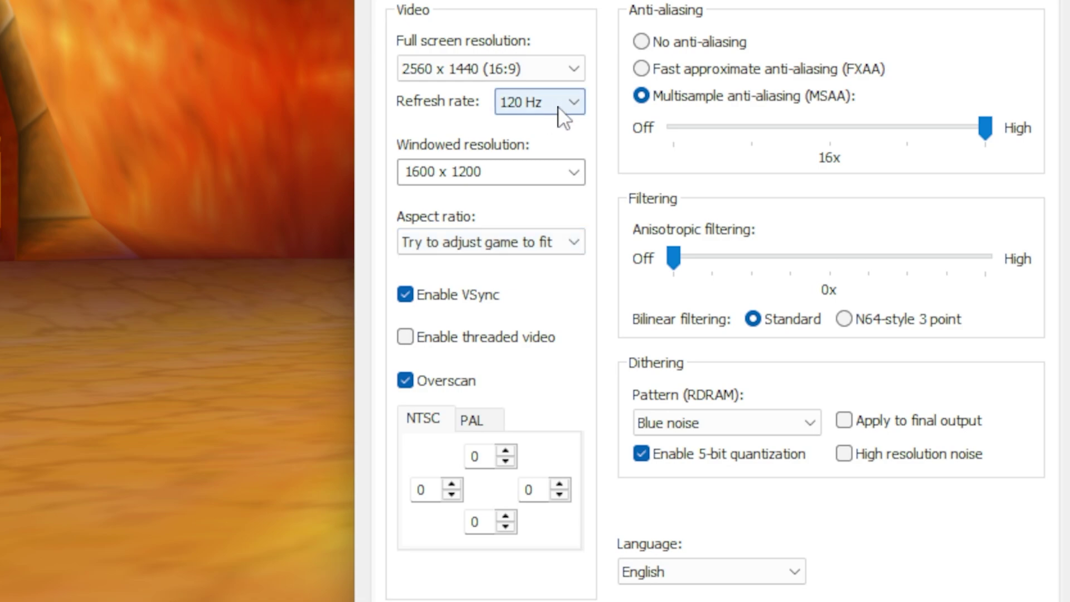
# Set the aspect ratio to 16:9, then save and close the graphics settings.
pyautogui.moveTo(575, 256)
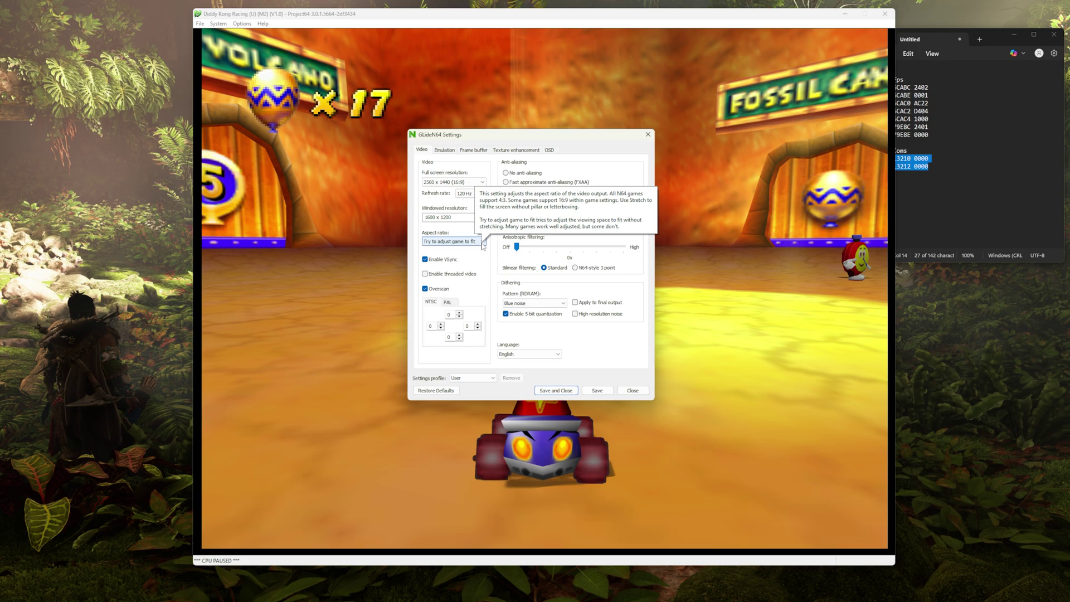
pyautogui.click(483, 242)
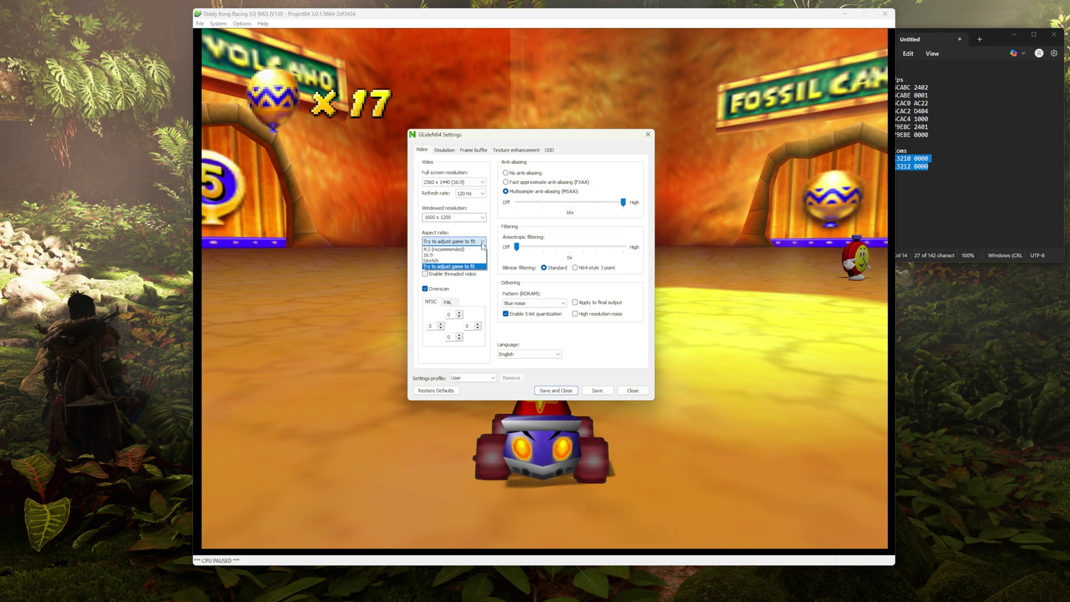
pyautogui.click(447, 255)
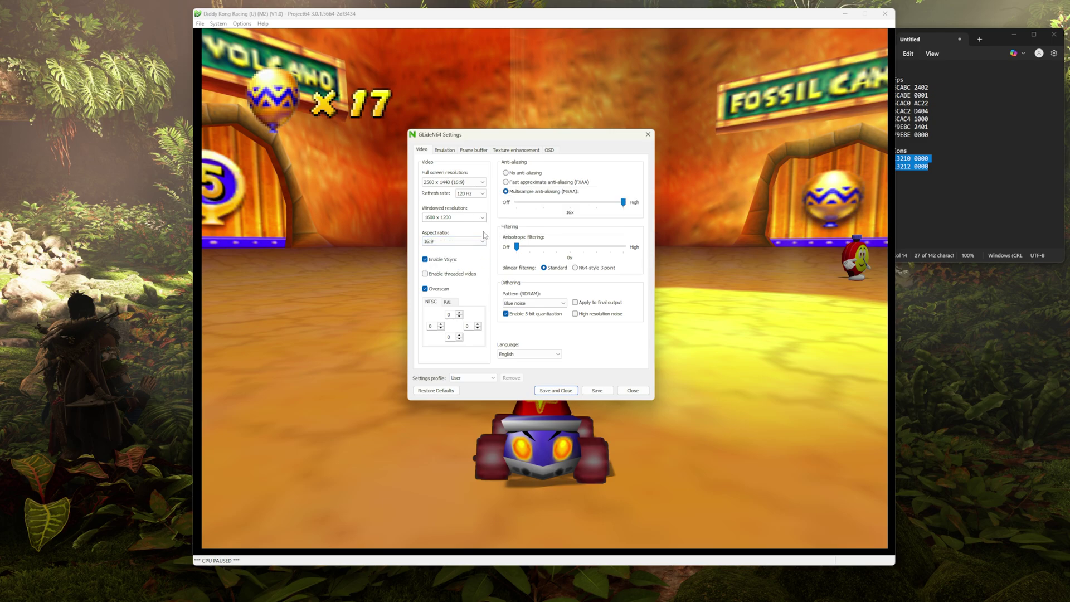
pyautogui.scroll(1, 481, 240)
pyautogui.click(556, 390)
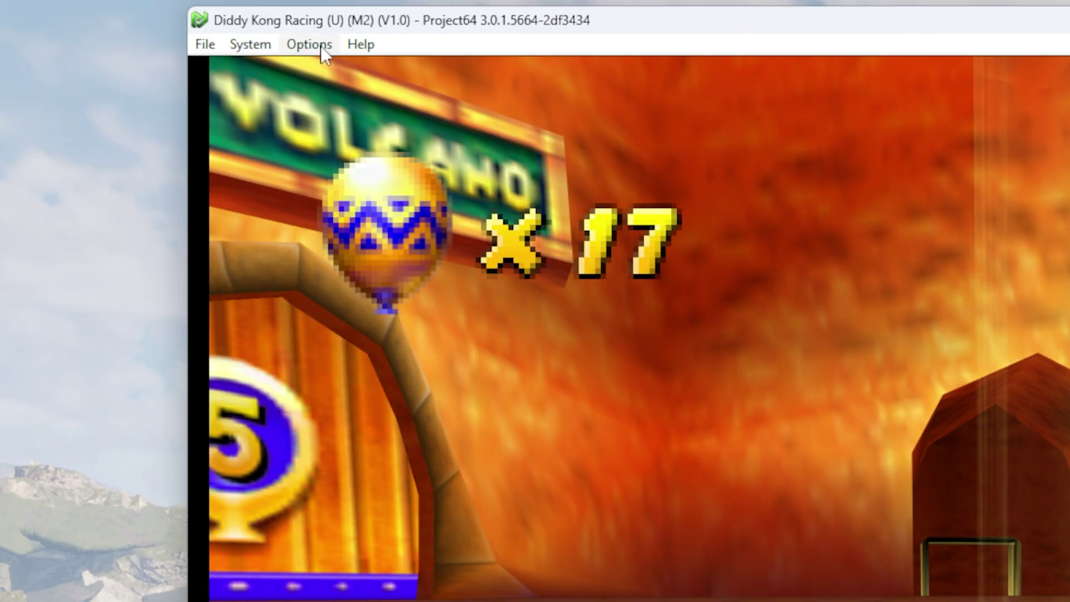
# Review the Controller 1 input mappings and the saved controller profiles, then cancel saving a profile.
pyautogui.click(309, 45)
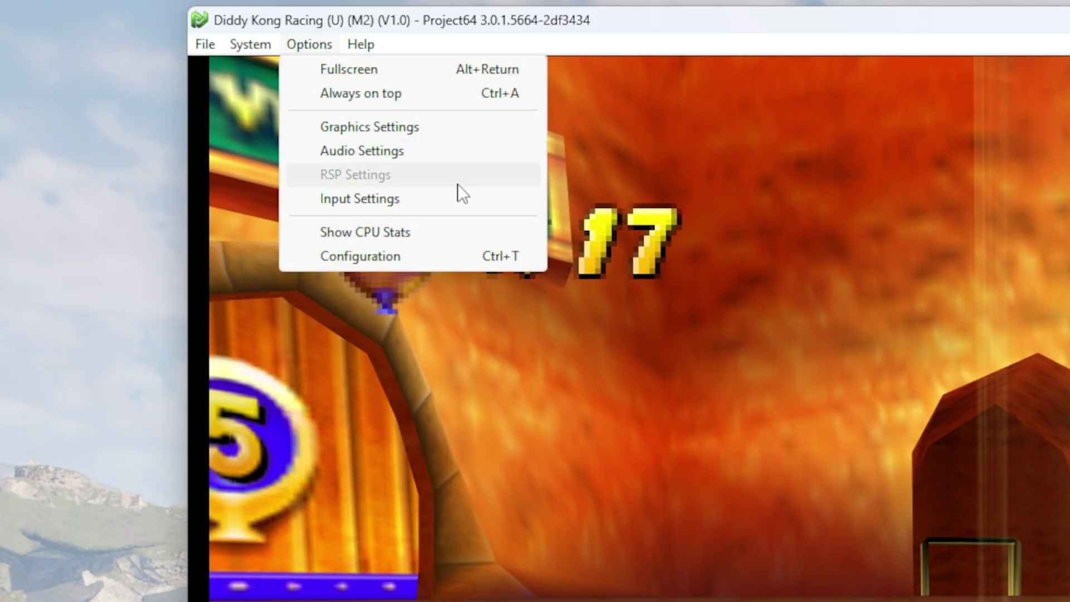
pyautogui.click(318, 199)
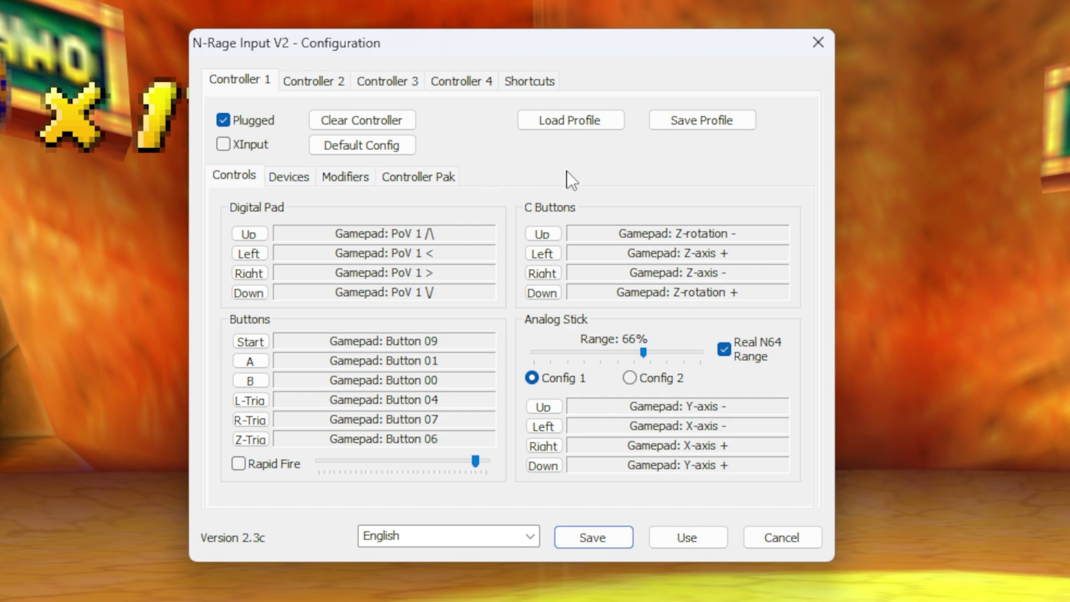
pyautogui.click(679, 120)
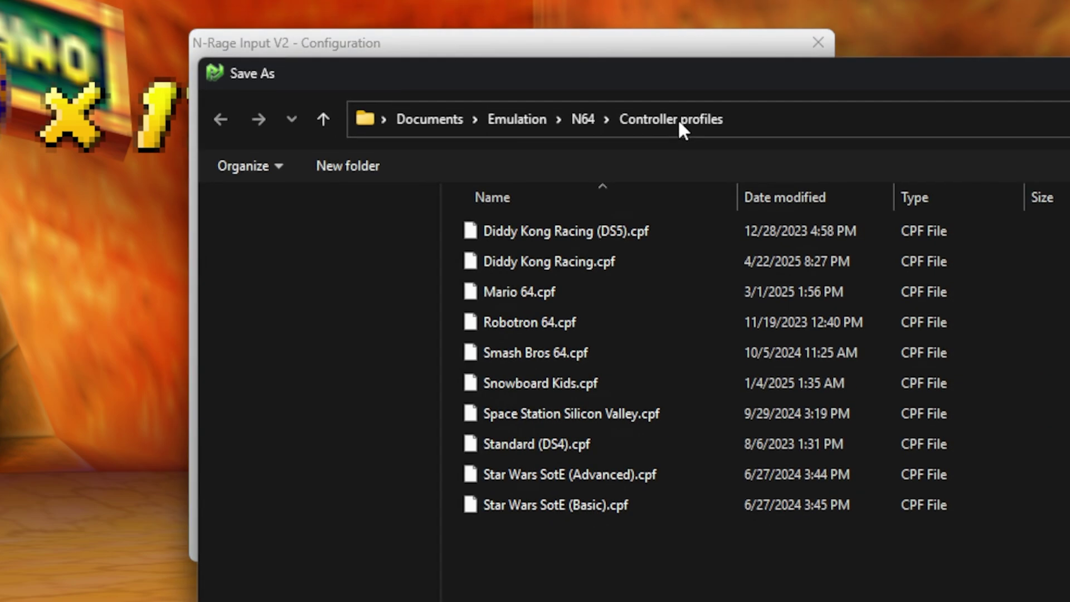
pyautogui.press('Escape')
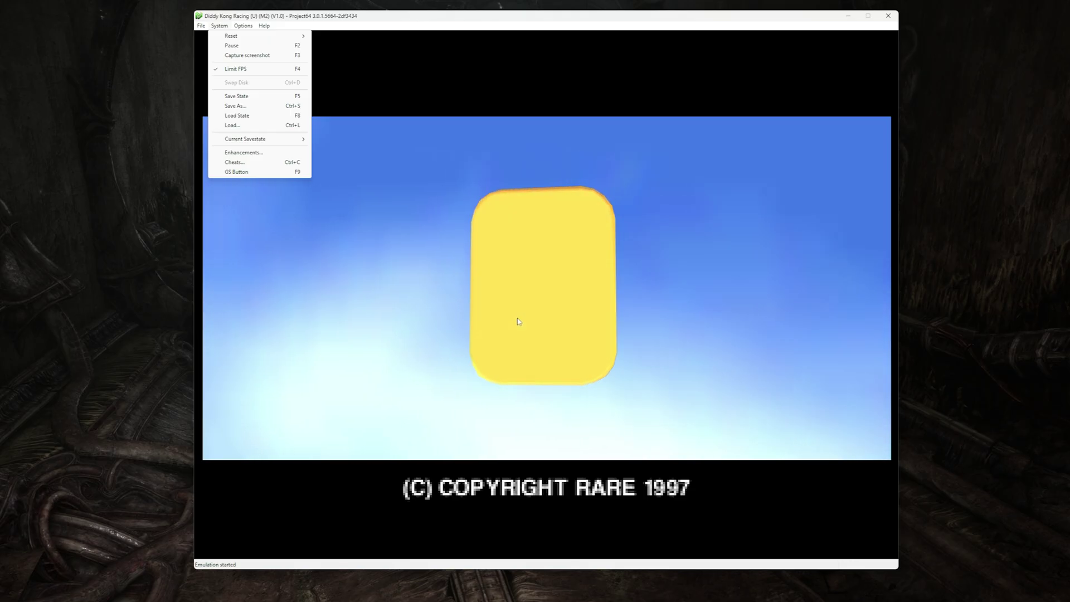
# Close the system menu and confirm Diddy Kong as the player character.
pyautogui.click(516, 318)
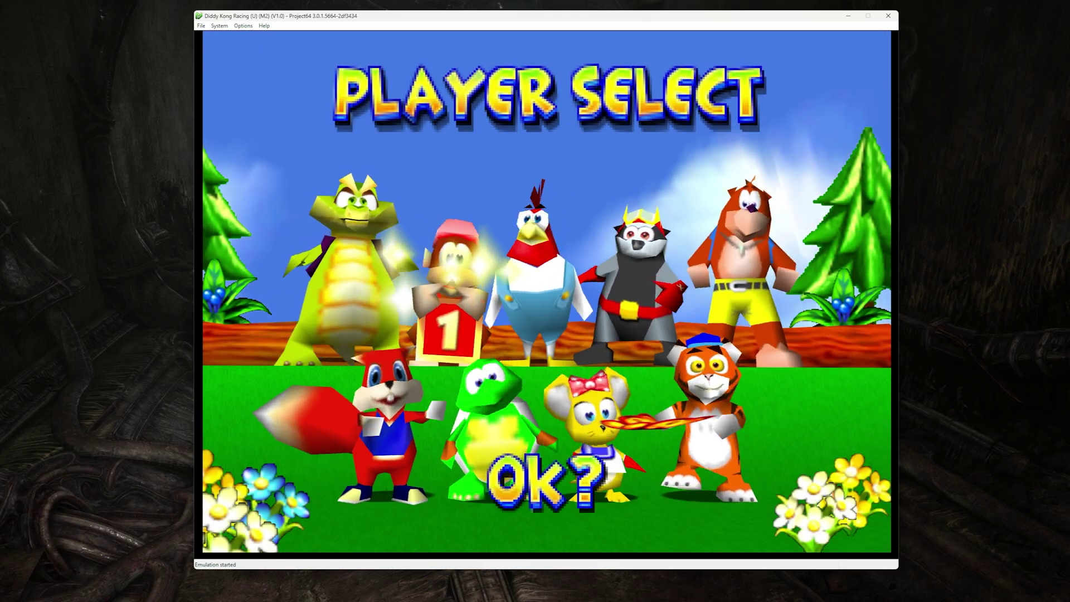
pyautogui.press('Return')
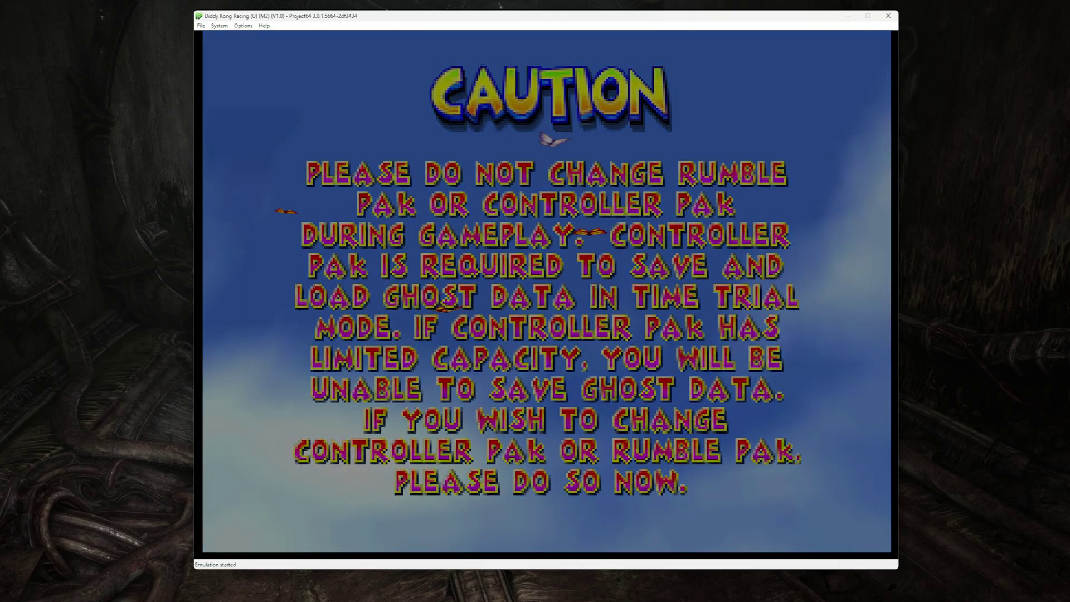
# Browse the save files on the Game Select screen and open the BIP save.
pyautogui.click(219, 26)
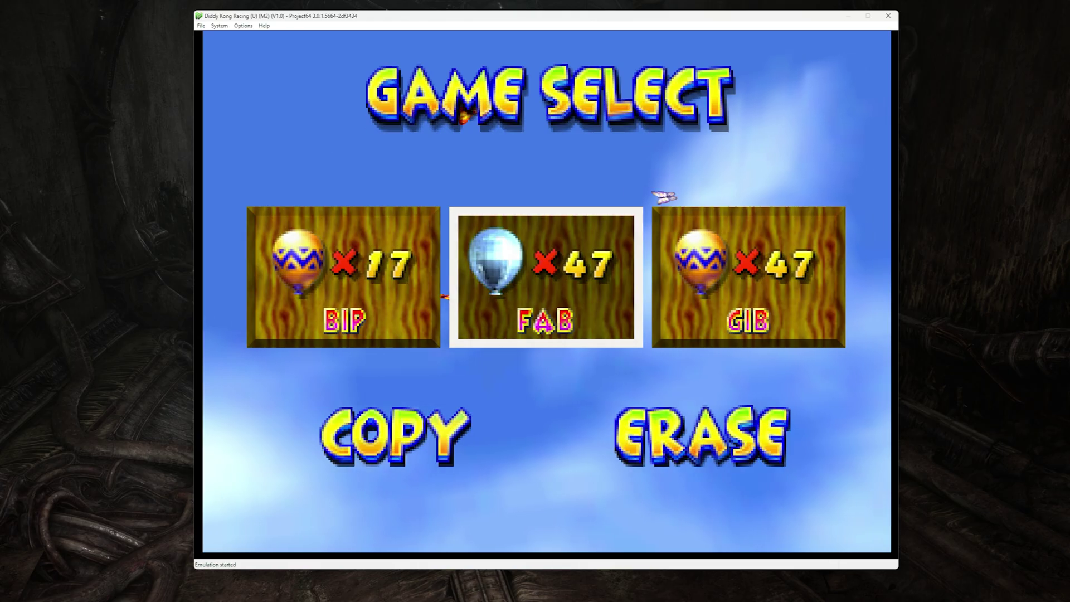
pyautogui.press('Right')
pyautogui.press('Left')
pyautogui.press('Left')
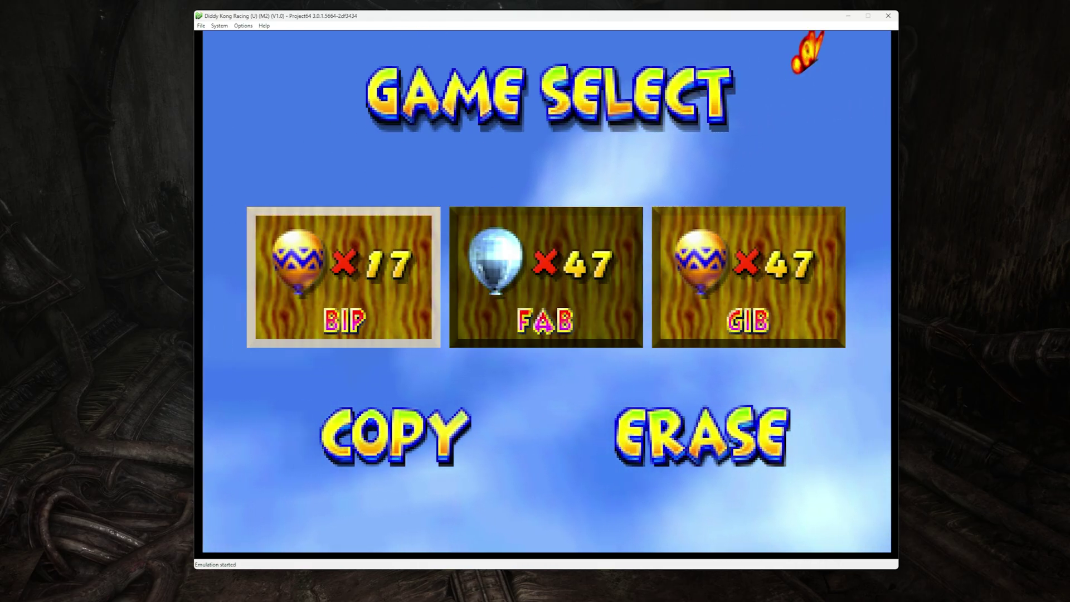
pyautogui.press('Right')
pyautogui.press('Right')
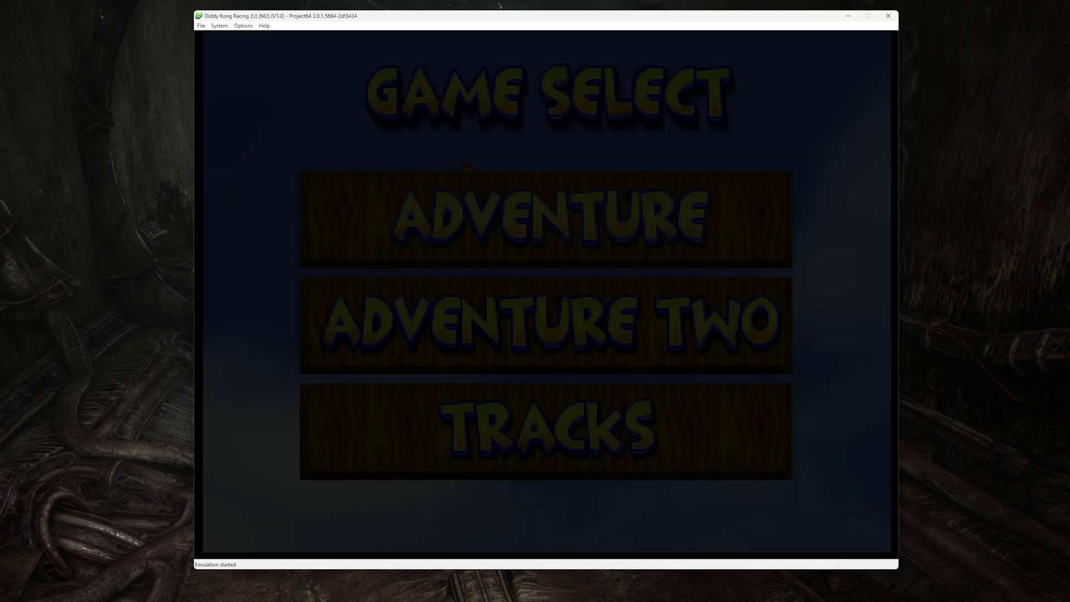
pyautogui.press('x')
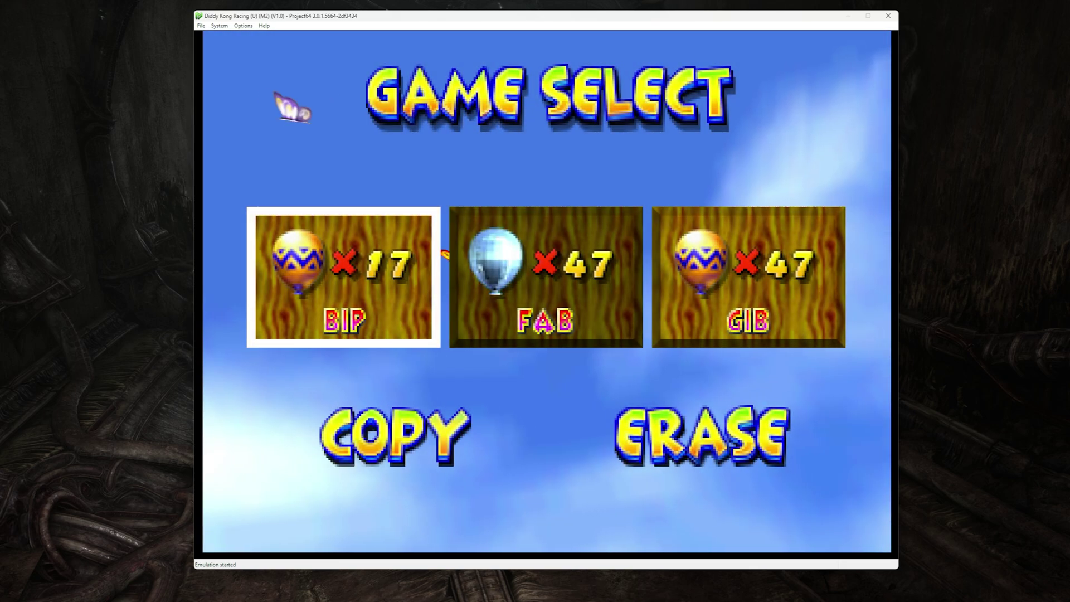
pyautogui.press('Return')
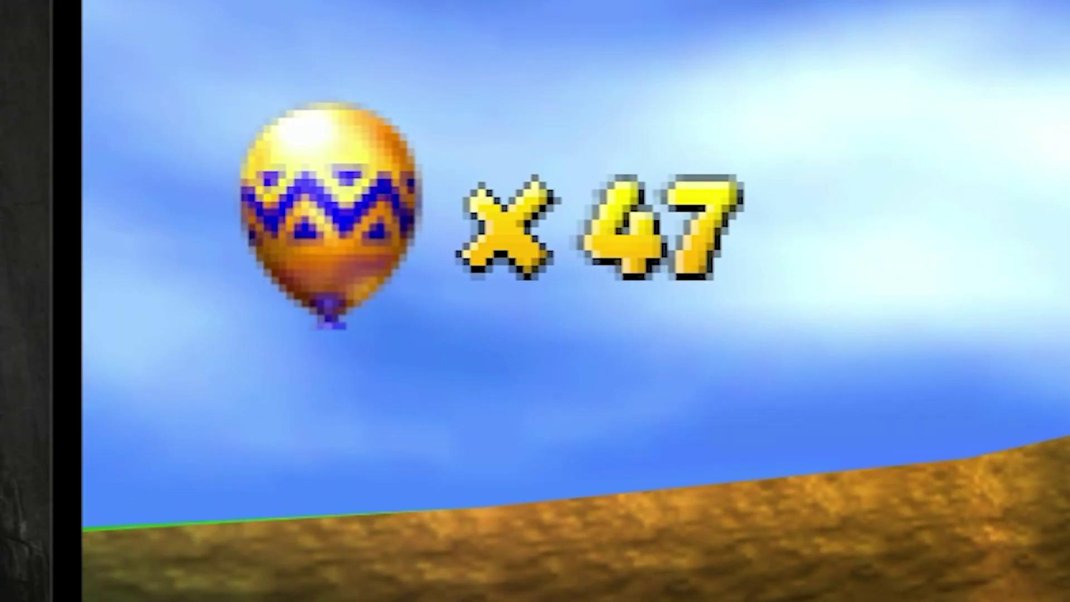
# Save the current emulation state in the open hub area, then load that saved state.
pyautogui.click(221, 29)
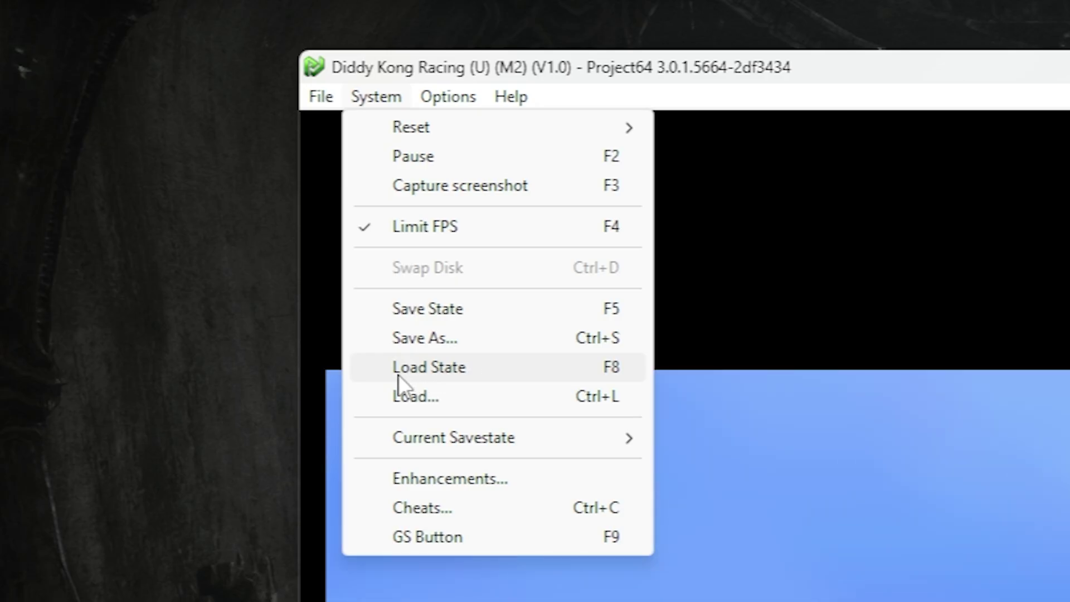
pyautogui.click(574, 375)
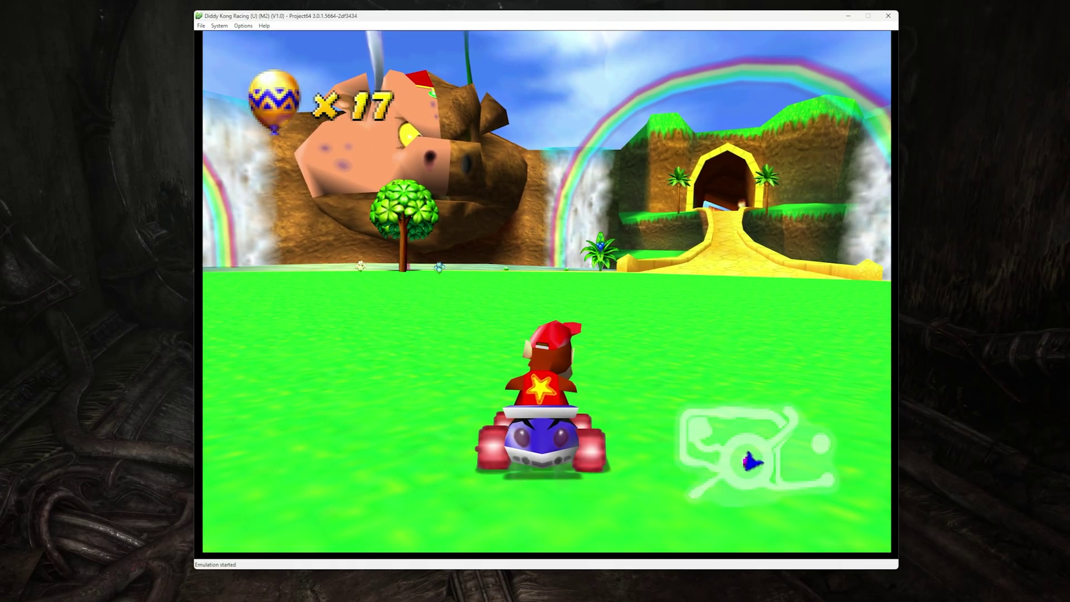
pyautogui.press('F5')
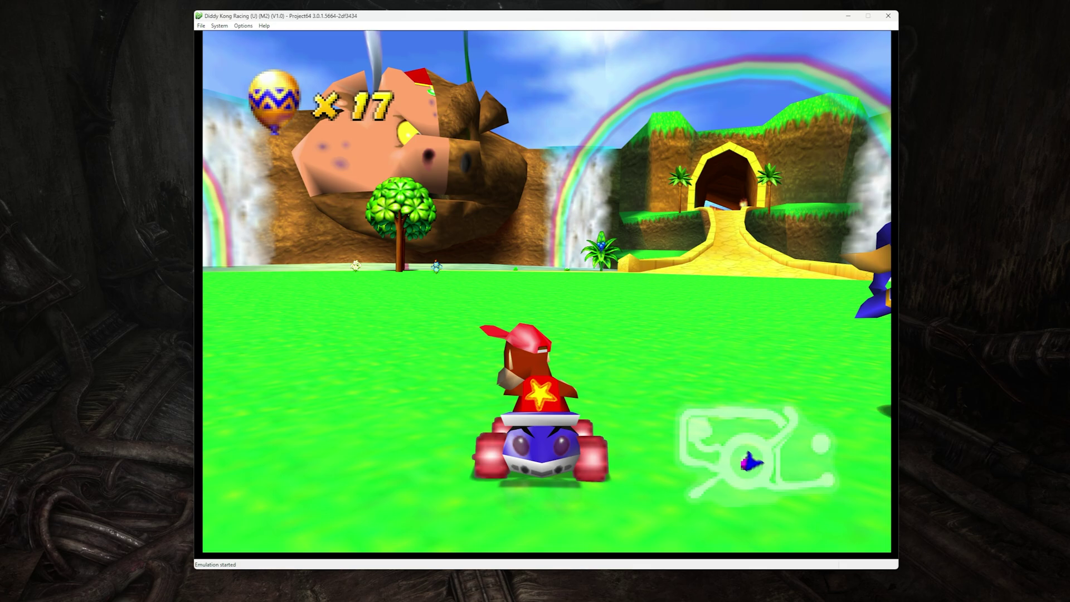
pyautogui.press('F5')
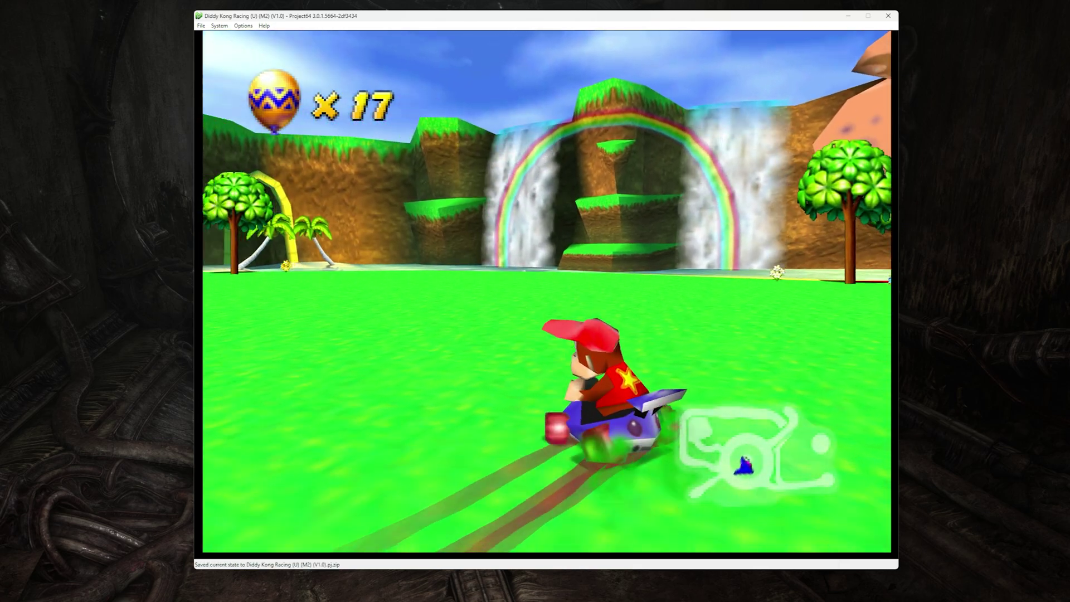
pyautogui.press('F7')
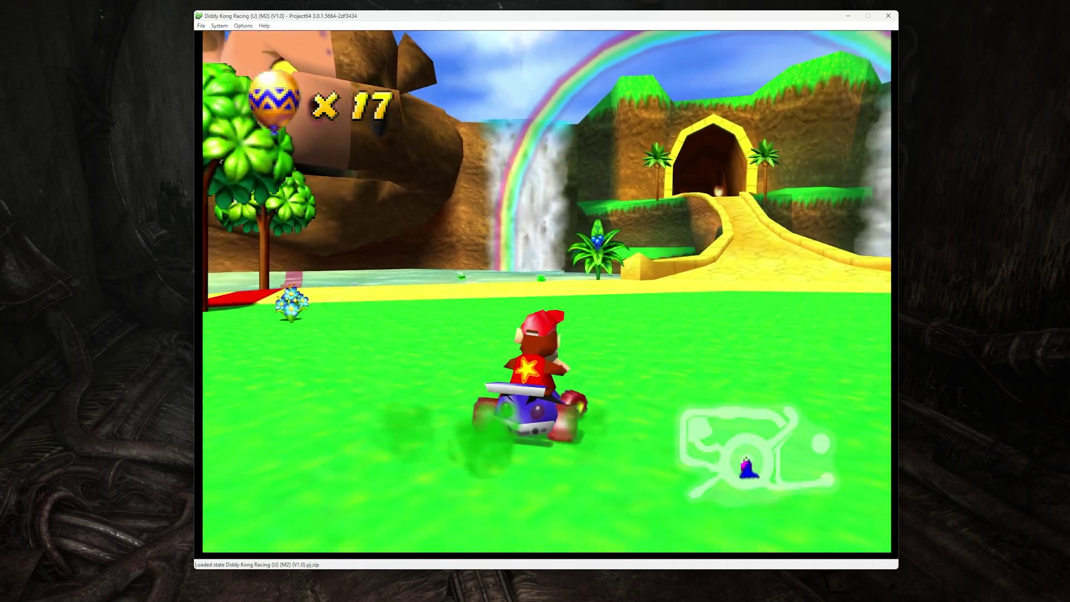
pyautogui.press('F7')
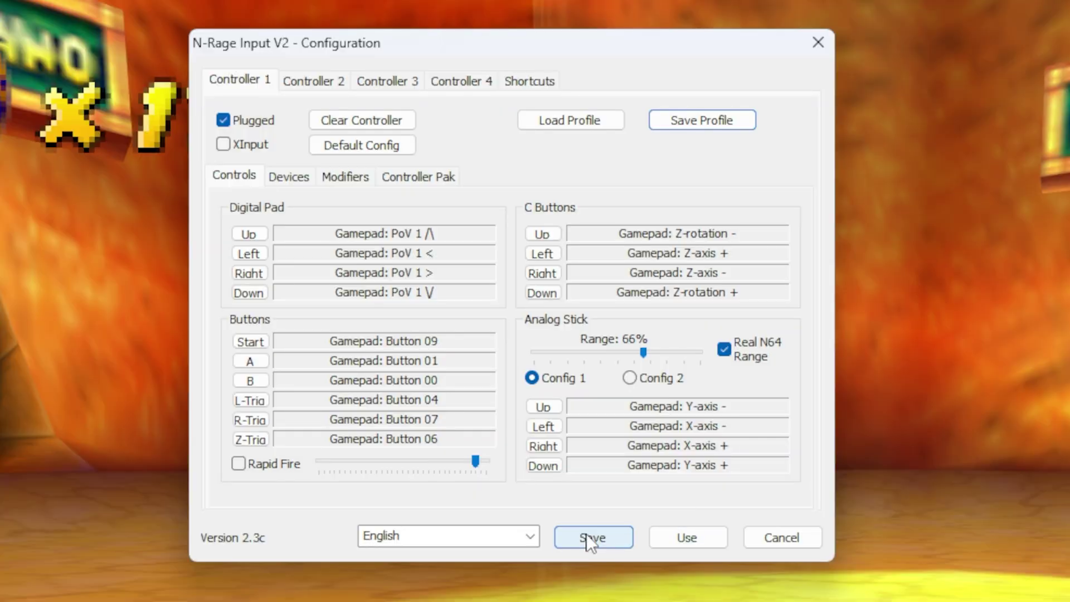
# Save the Controller 1 configuration in the N-Rage Input settings.
pyautogui.click(587, 533)
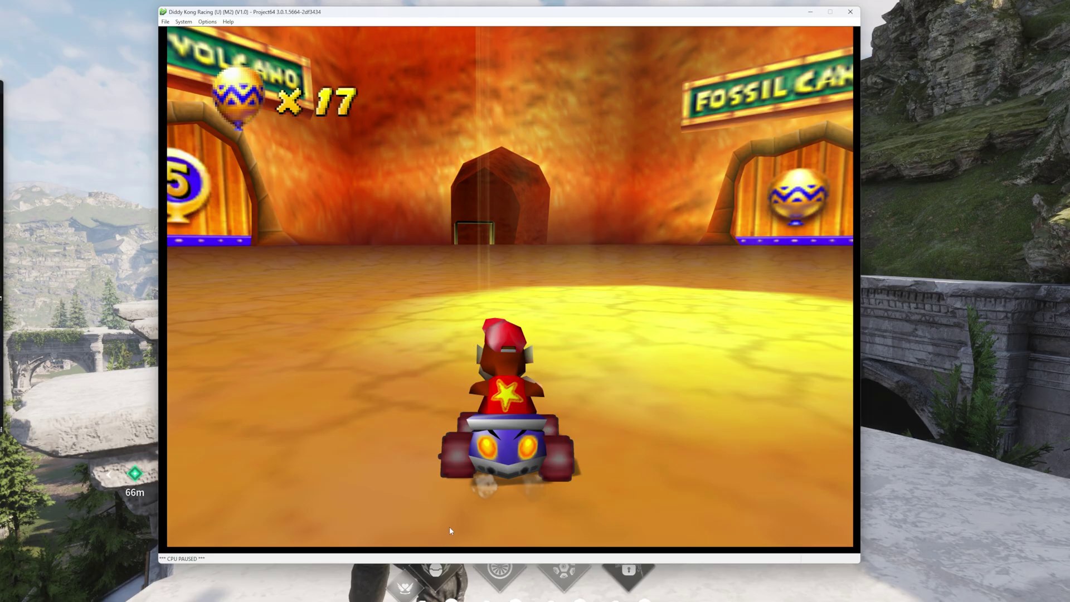